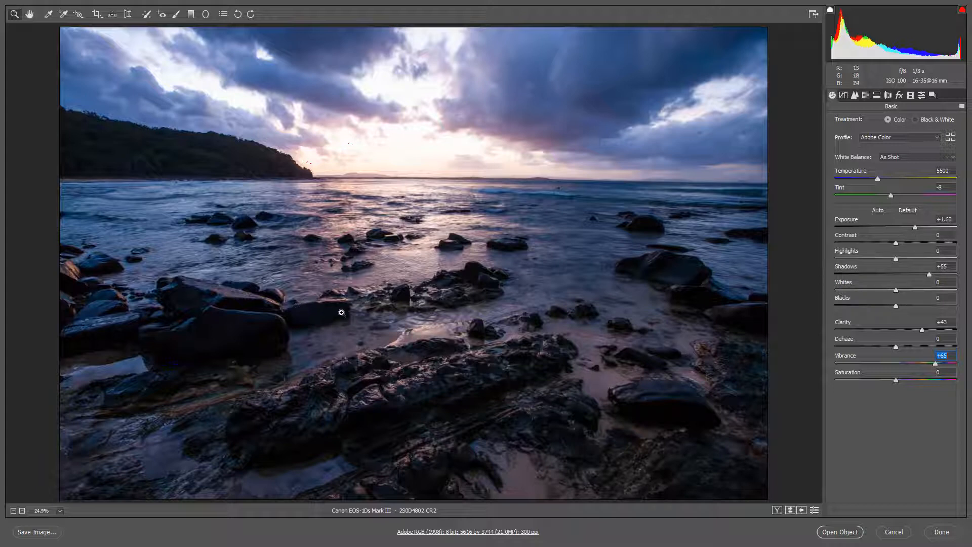
Step: Examine the foreground rocks in the brightened dark exposure up close, and select 2S0D4802.CR2 in Bridge
left_click_drag(254, 284, 380, 376)
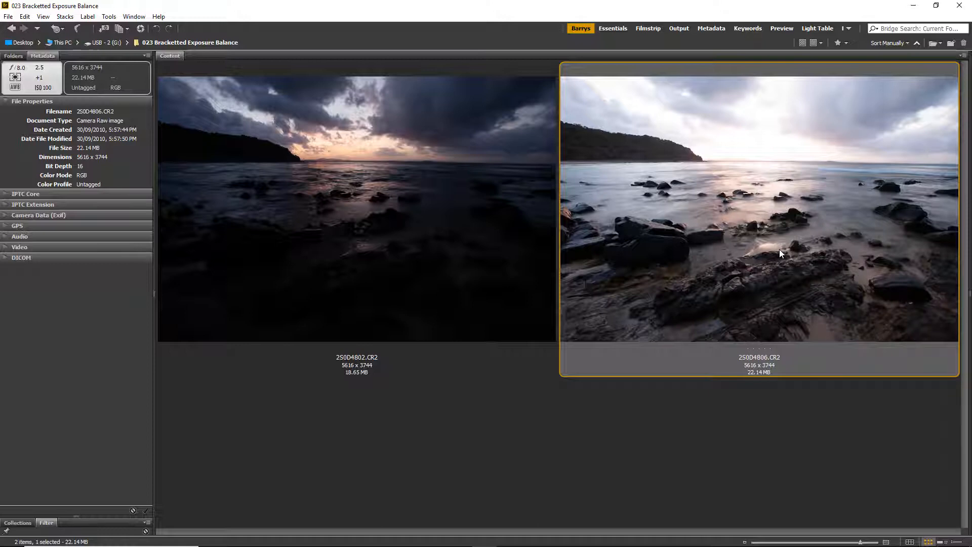
left_click(335, 226)
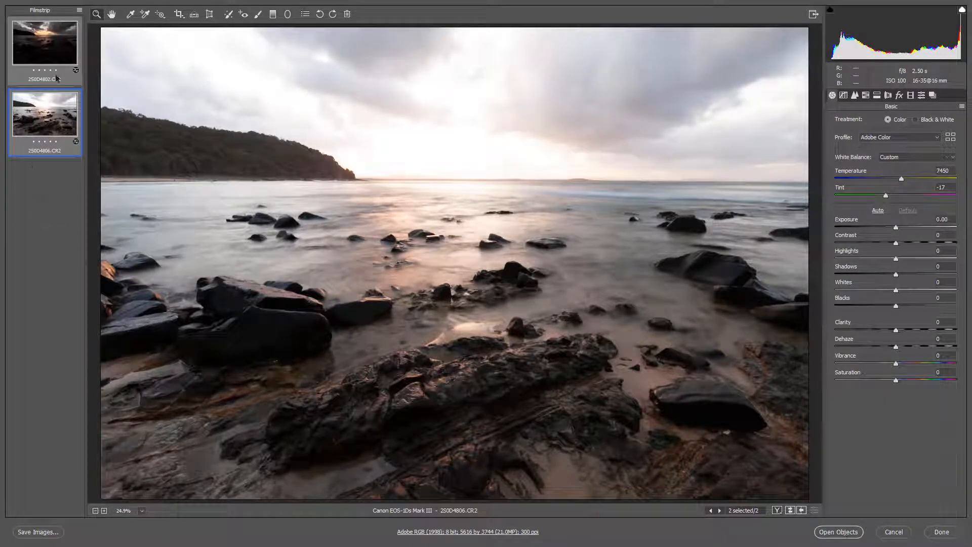
Step: Compare the dark exposure 2S0D4802.CR2 with the bright exposure 2S0D4806.CR2
left_click(43, 145)
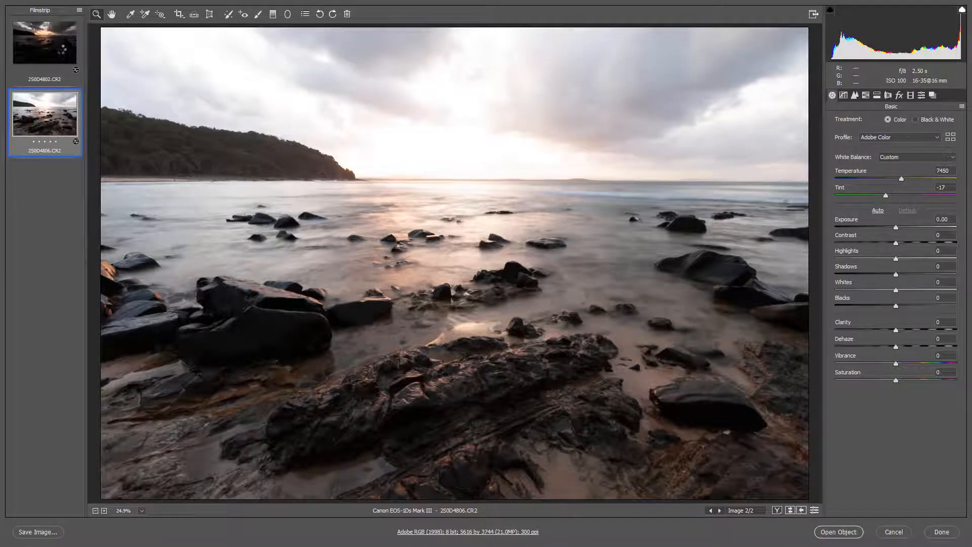
left_click(59, 55)
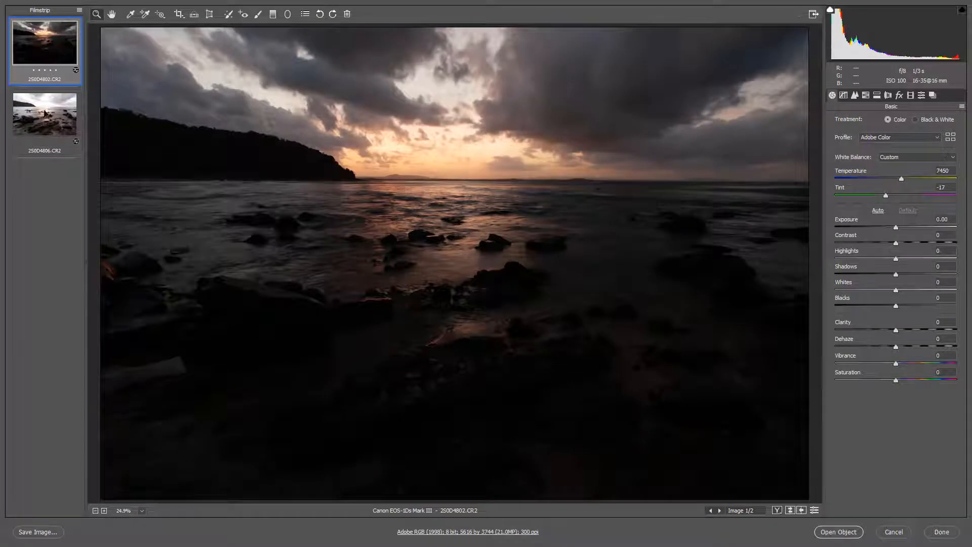
left_click(42, 117)
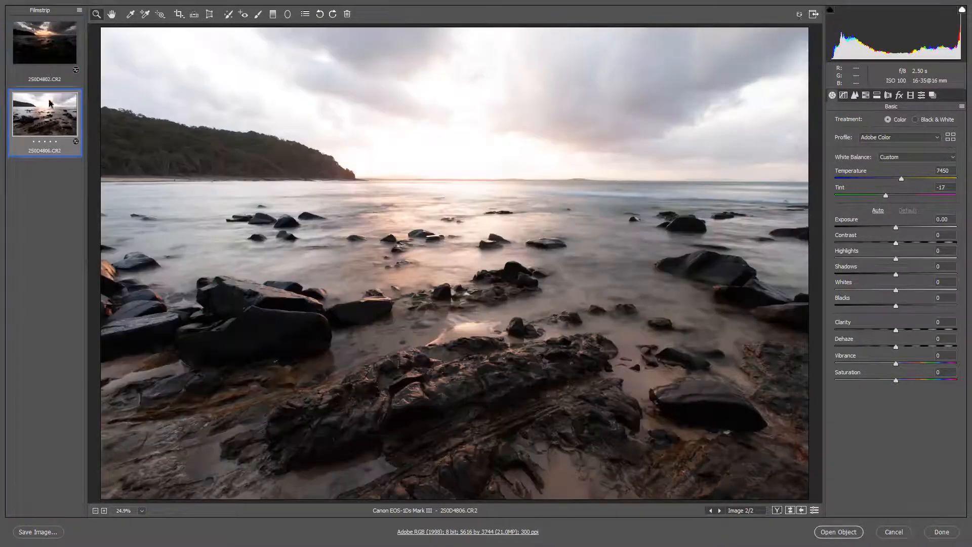
Step: Select both exposures together and set their Clarity to +33 and Vibrance to +66
left_click(56, 58, "shift")
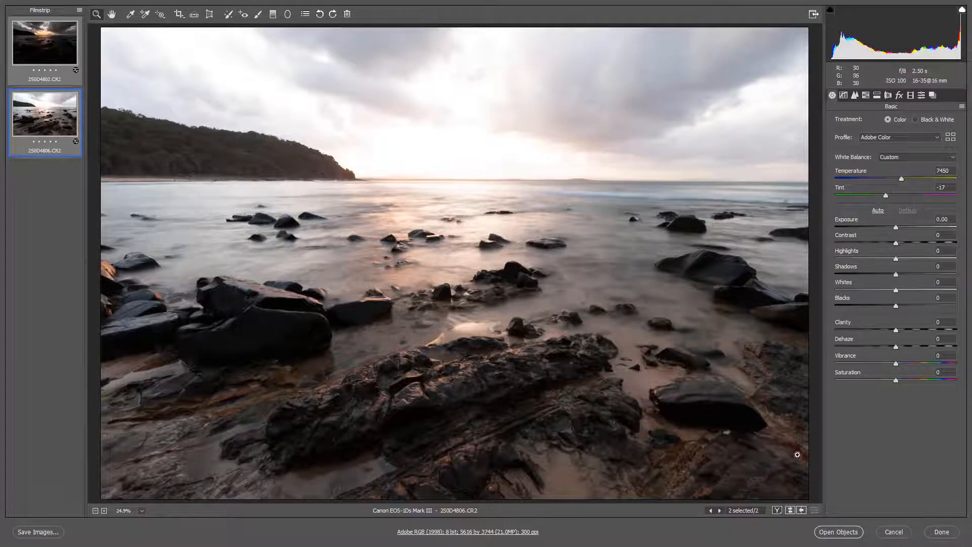
left_click(926, 330)
left_click_drag(928, 331, 917, 330)
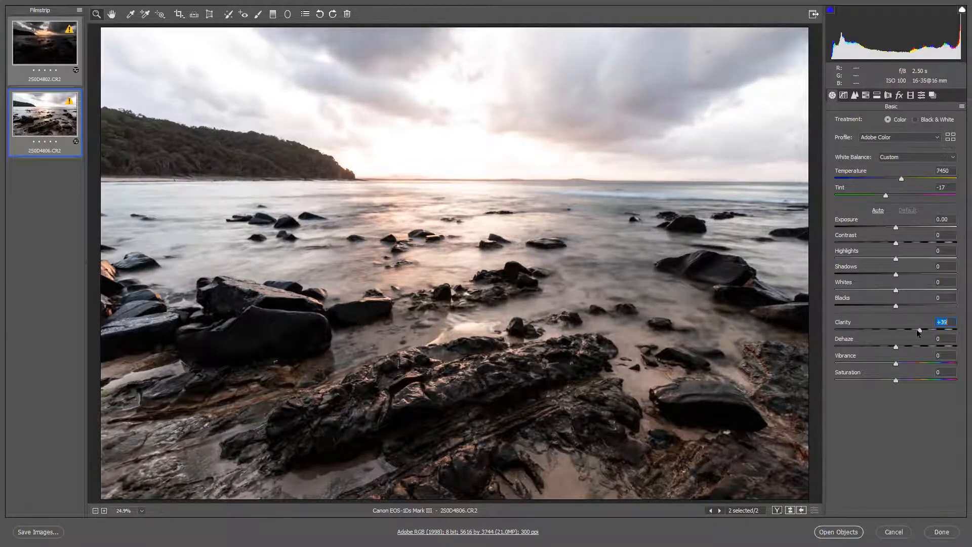
left_click_drag(922, 366, 933, 368)
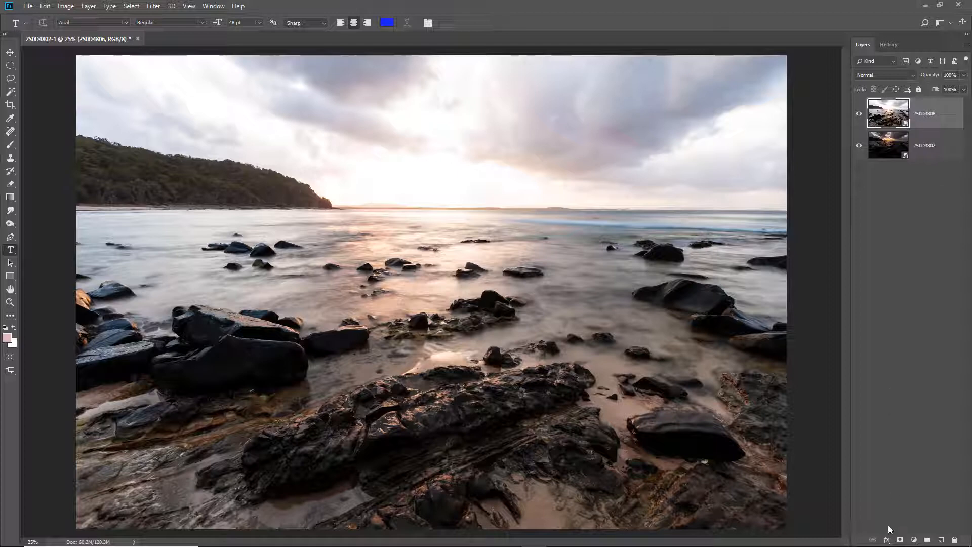
Step: Add a layer mask to the bright 2S0D4806 layer and briefly hide that layer to check the dark exposure beneath
left_click(900, 541)
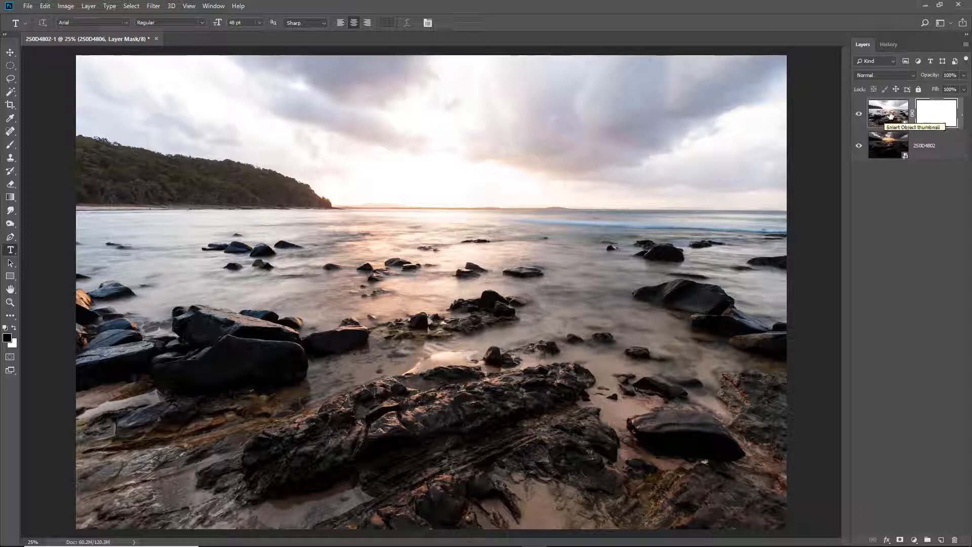
left_click(858, 114)
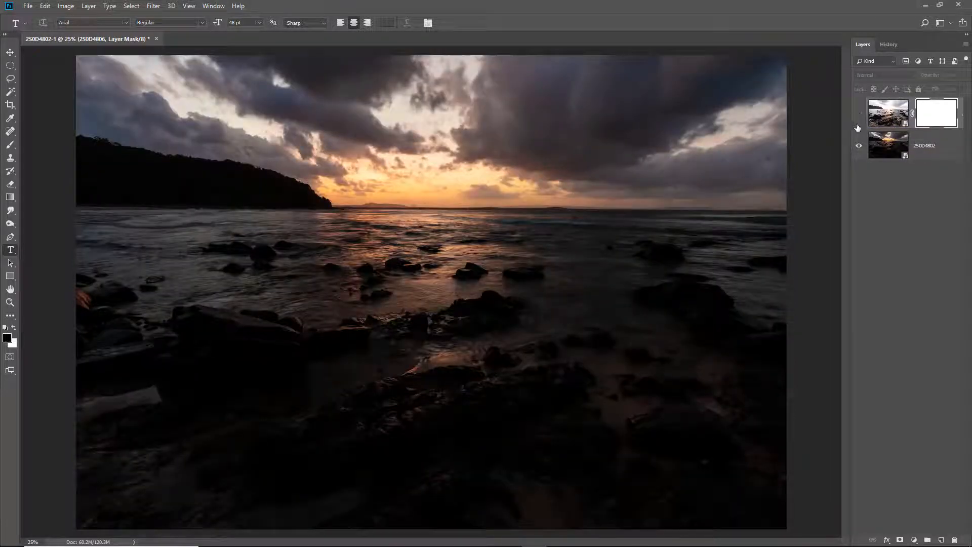
left_click(859, 114)
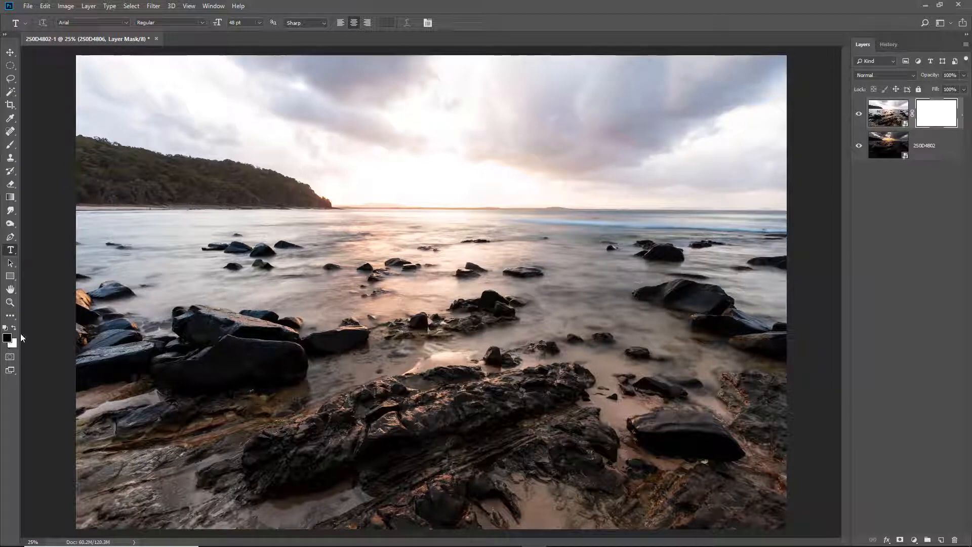
Step: Draw linear black-to-transparent gradients on the bright layer's mask from above the horizon down to the mid-water rocks
left_click(13, 201)
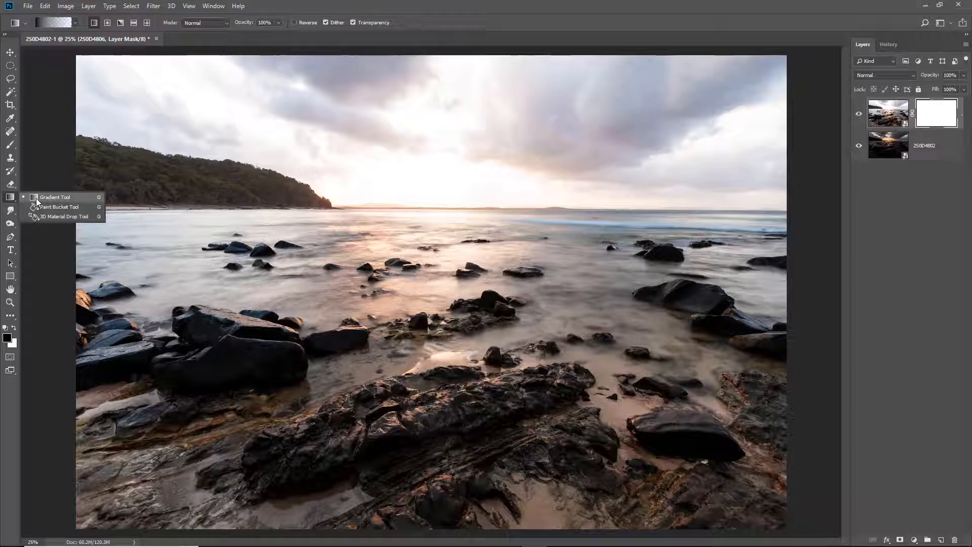
left_click(37, 199)
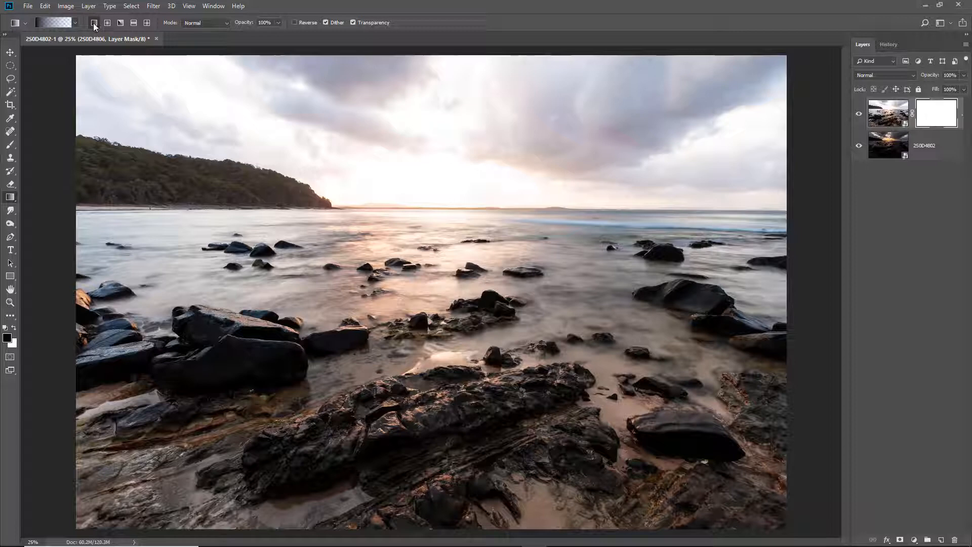
left_click(74, 23)
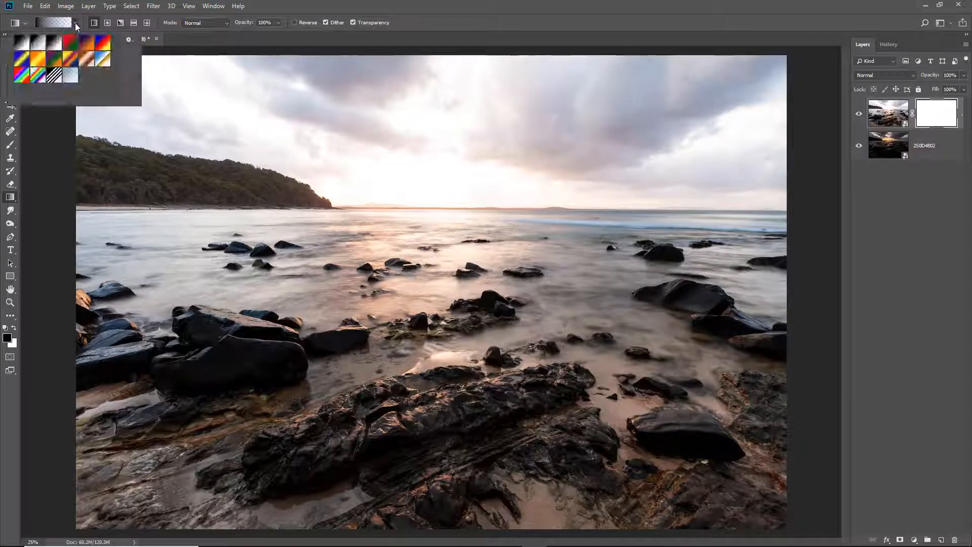
left_click(37, 44)
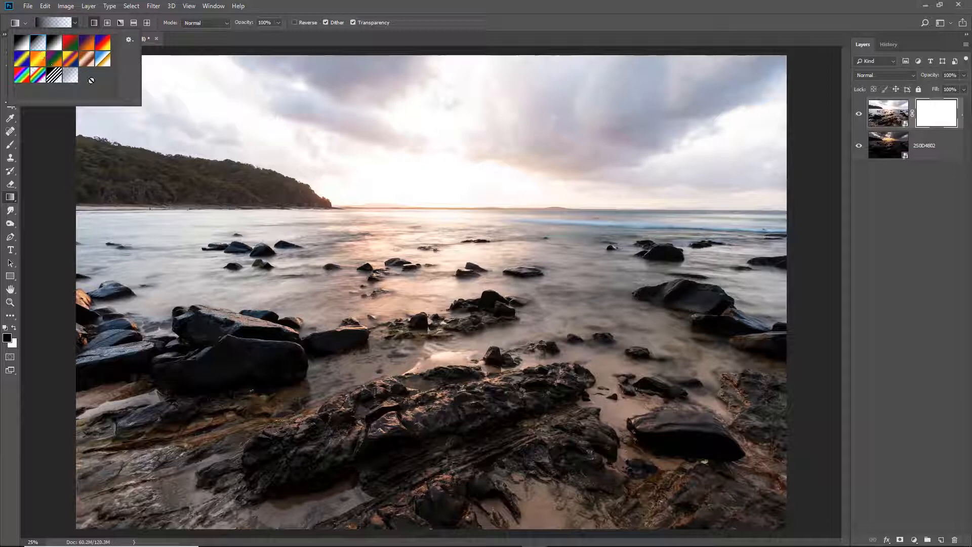
left_click(429, 23)
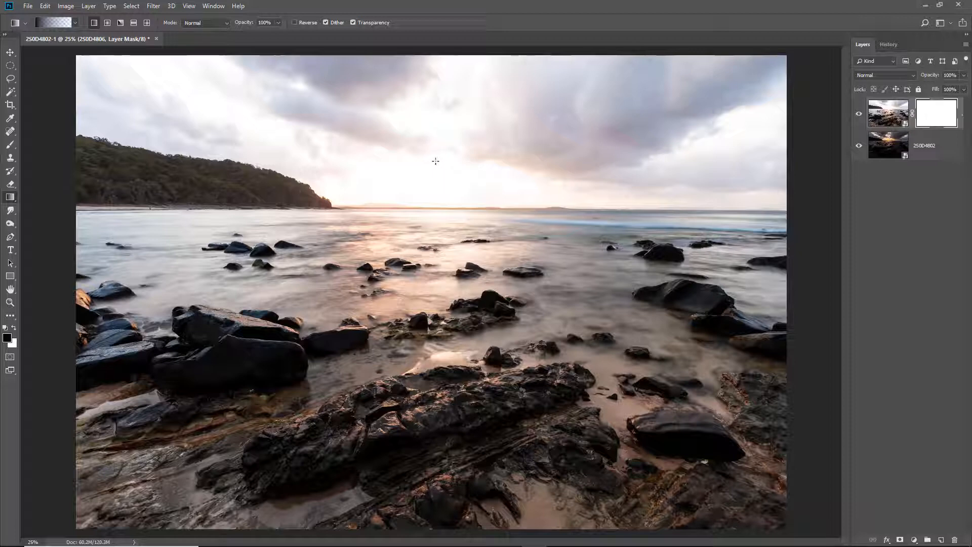
left_click_drag(435, 161, 435, 335)
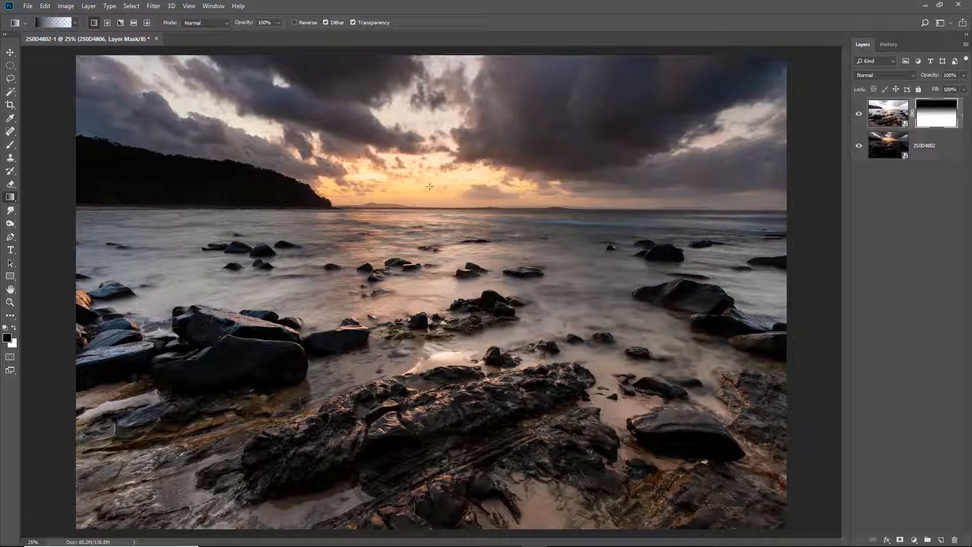
left_click_drag(429, 187, 428, 335)
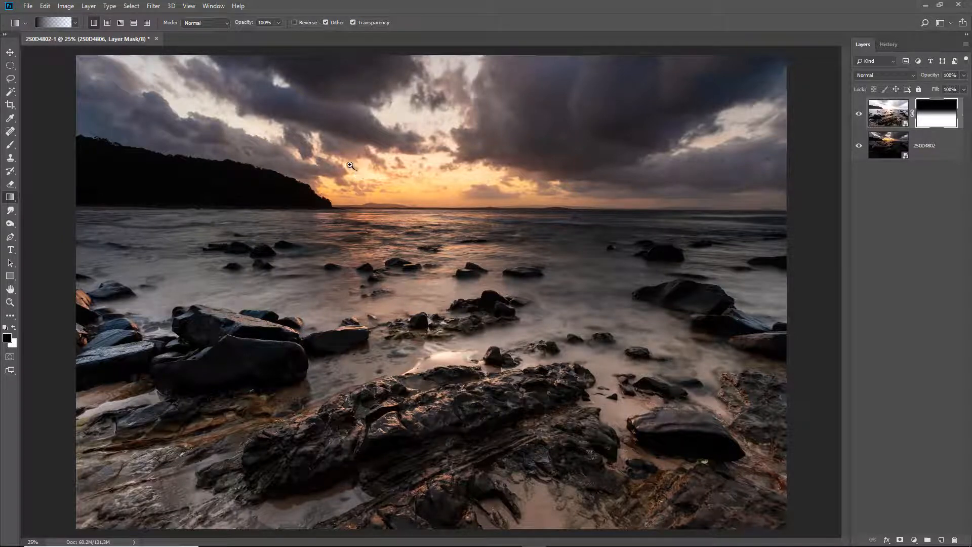
Step: Examine the blend around the horizon up close, toggling the dark 2S0D4802 layer off and on
left_click_drag(348, 163, 523, 302)
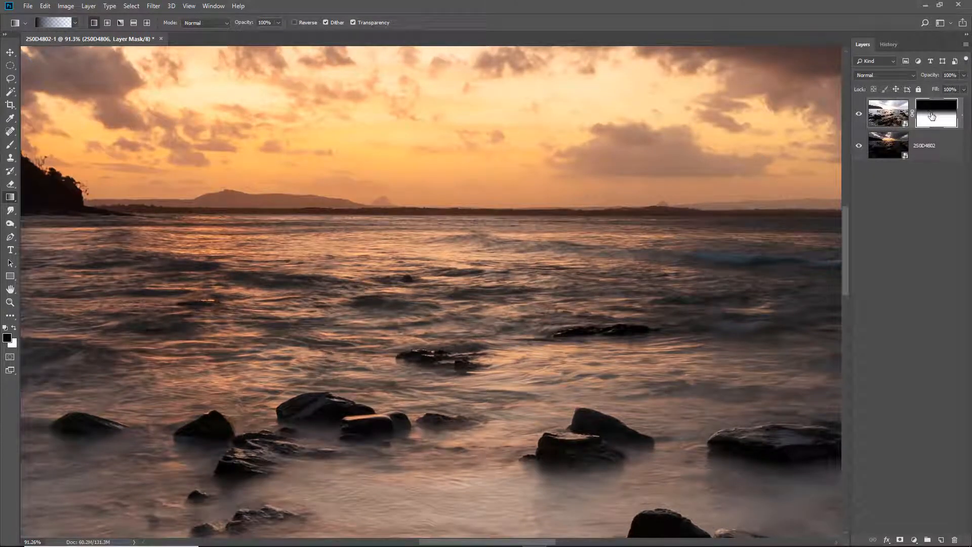
left_click(859, 146)
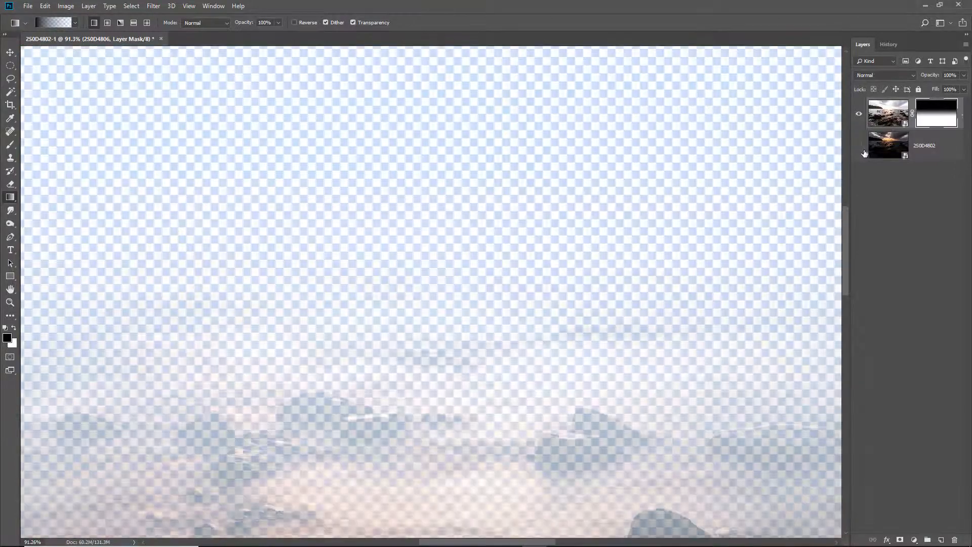
left_click(859, 146)
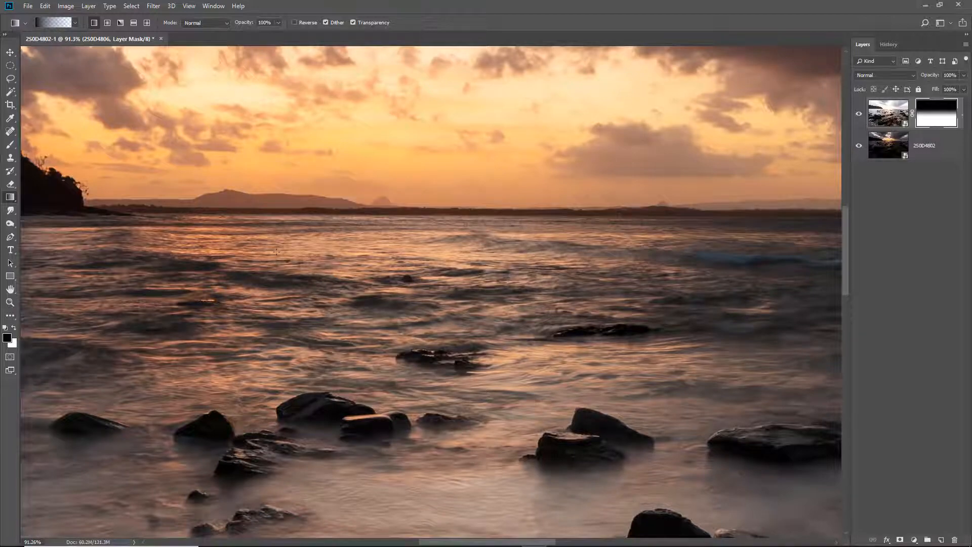
key("ctrl+0")
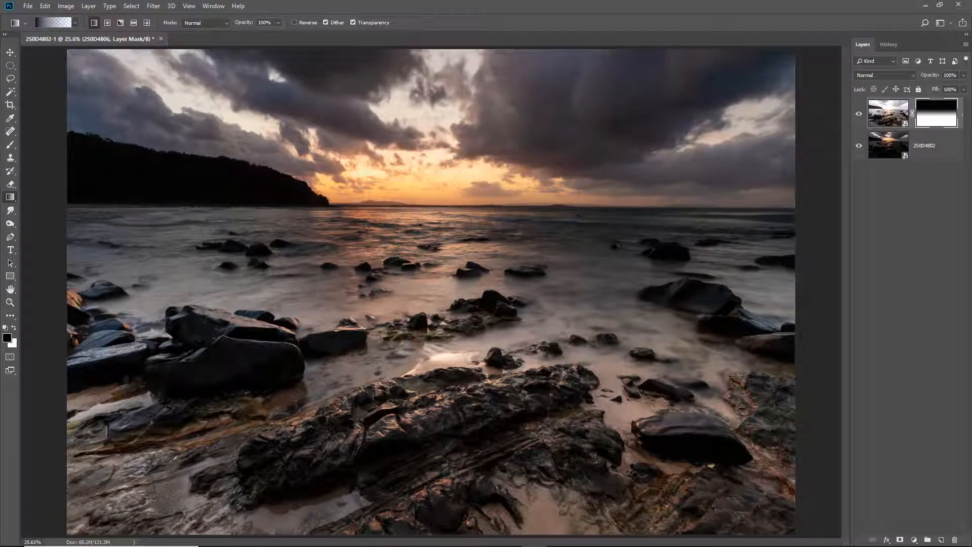
Step: In the dark 2S0D4802 smart object's raw settings, set Temperature to 8400, Tint to -28 and Blacks to -23
left_click(889, 144)
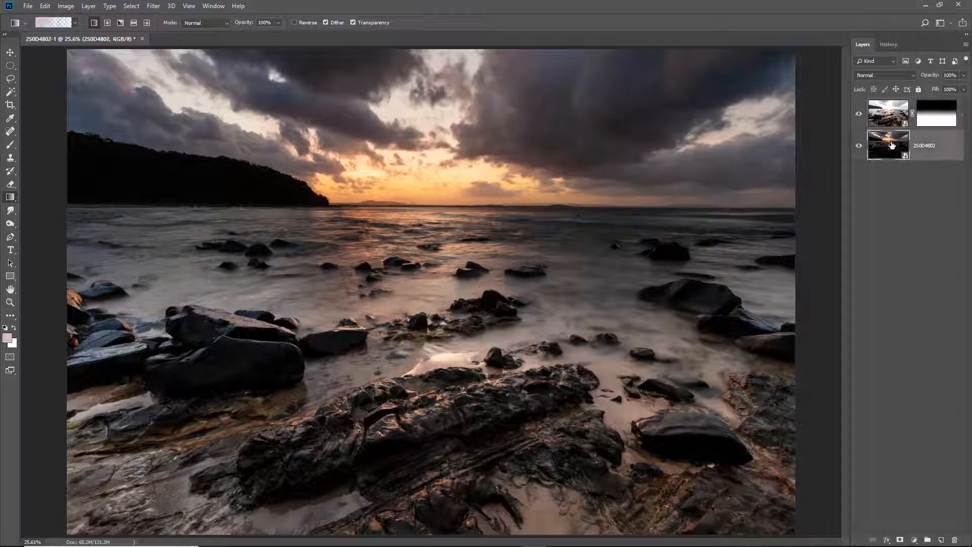
double_click(891, 143)
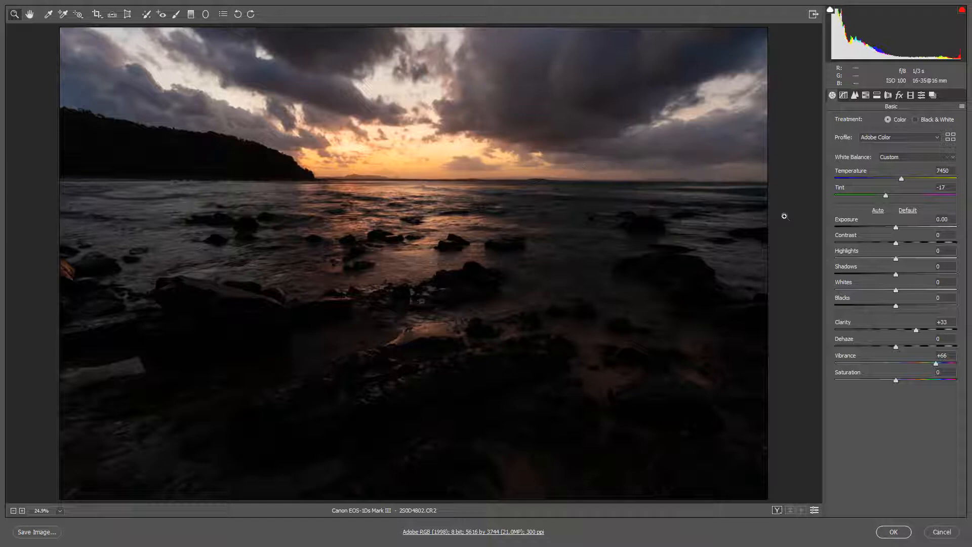
left_click(886, 197)
left_click_drag(886, 195, 880, 196)
left_click_drag(901, 180, 911, 184)
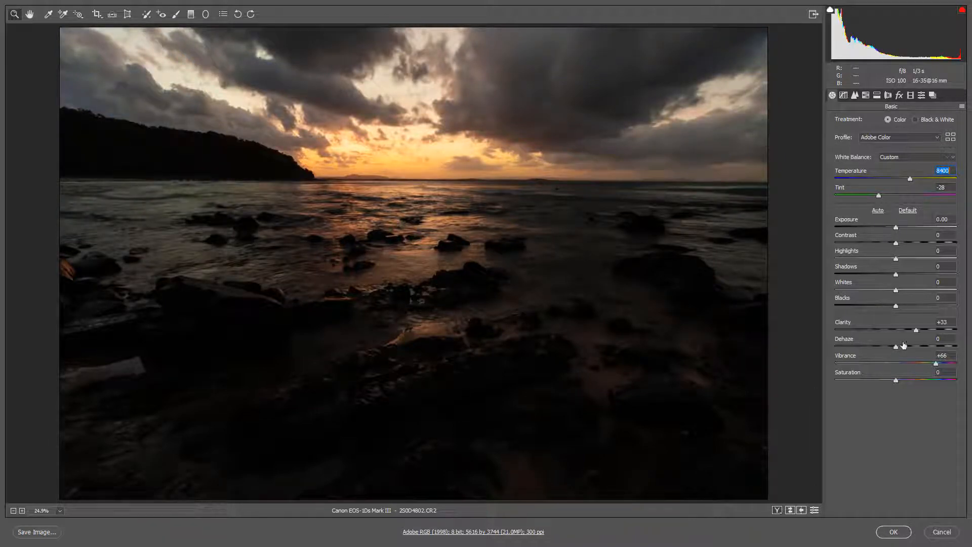
left_click_drag(887, 308, 885, 308)
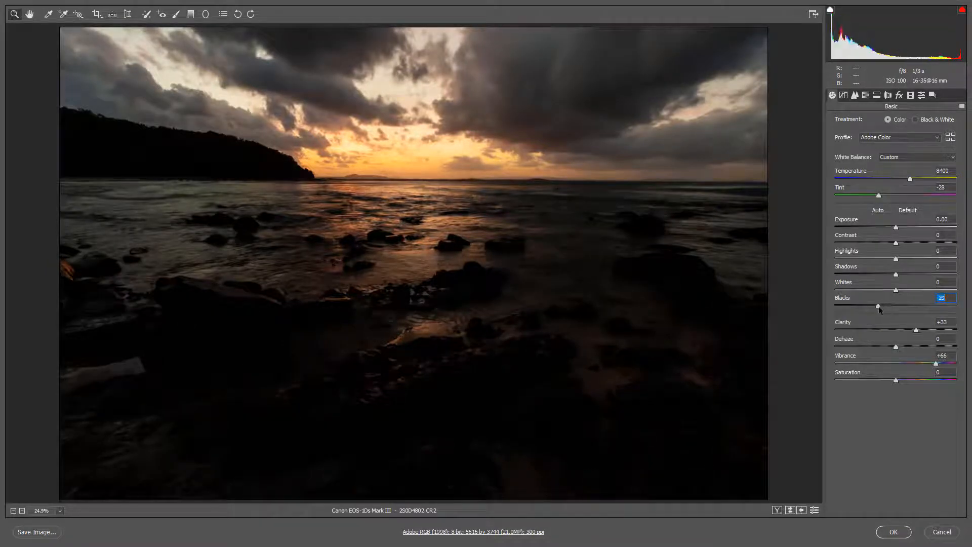
left_click_drag(879, 305, 883, 306)
Step: Add an Adjustment Brush edit starting just outside the photo, with Highlights reset to 0, Exposure -1.90 and Dehaze +36, and apply the raw changes
left_click(177, 15)
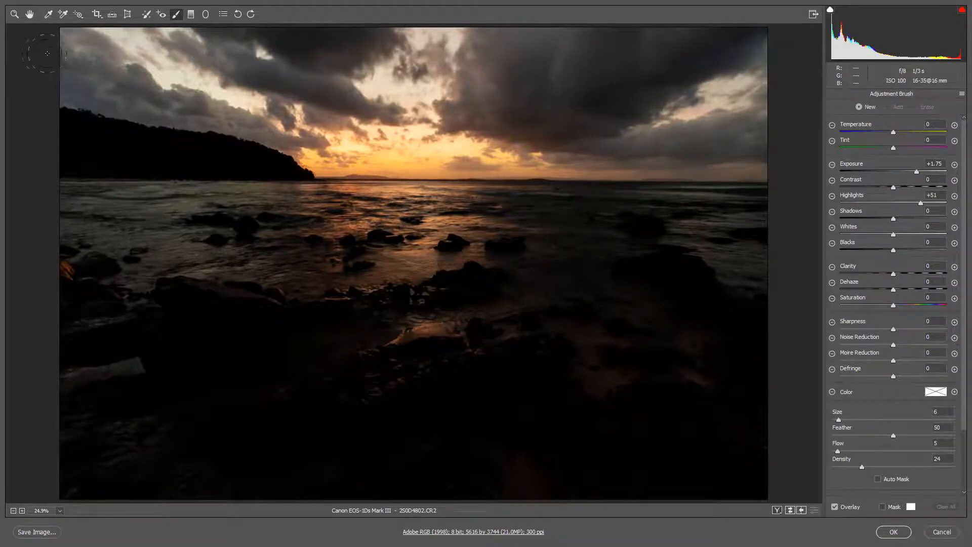
mouse_move(45, 53)
left_mouse_down()
mouse_move(237, 54)
mouse_move(104, 76)
mouse_move(131, 108)
mouse_move(120, 160)
left_mouse_up()
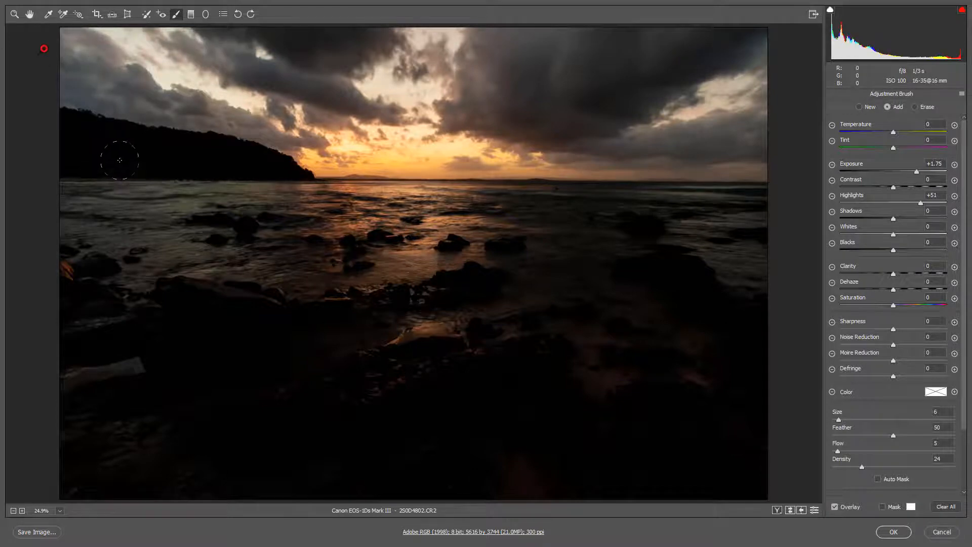
double_click(924, 204)
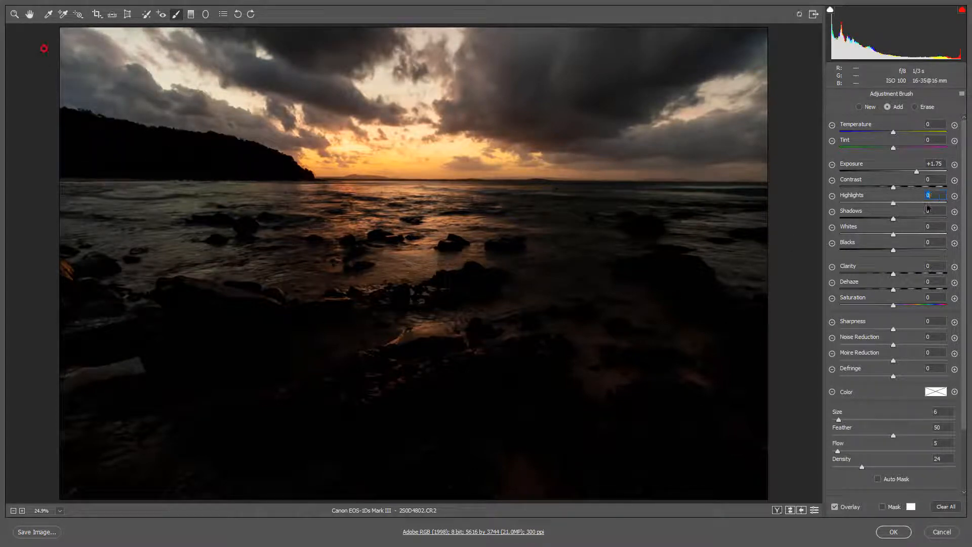
double_click(917, 173)
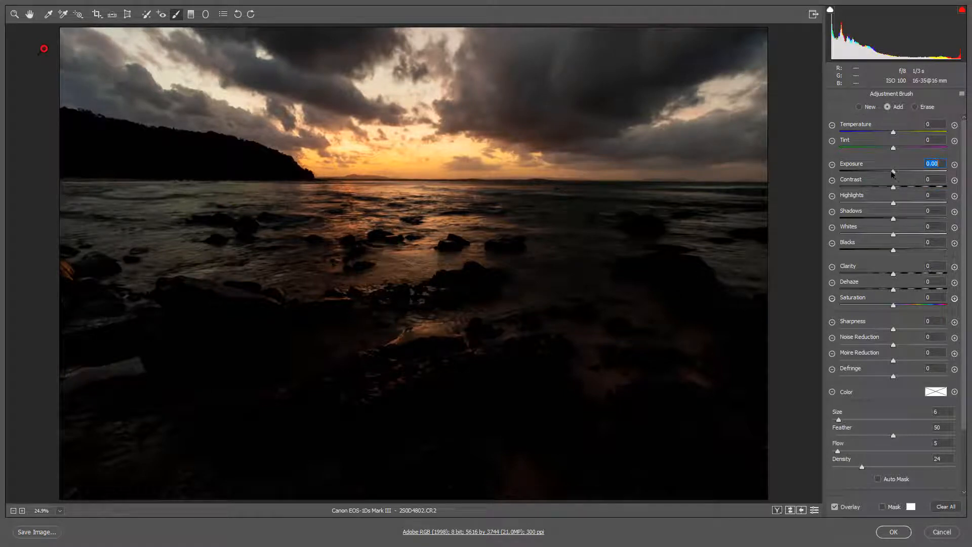
left_click_drag(893, 172, 877, 173)
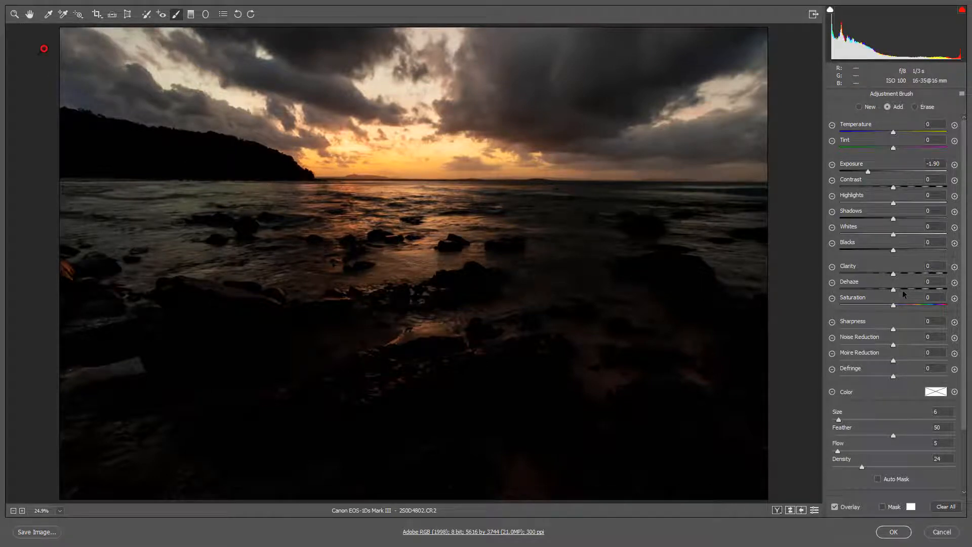
left_click_drag(904, 291, 913, 290)
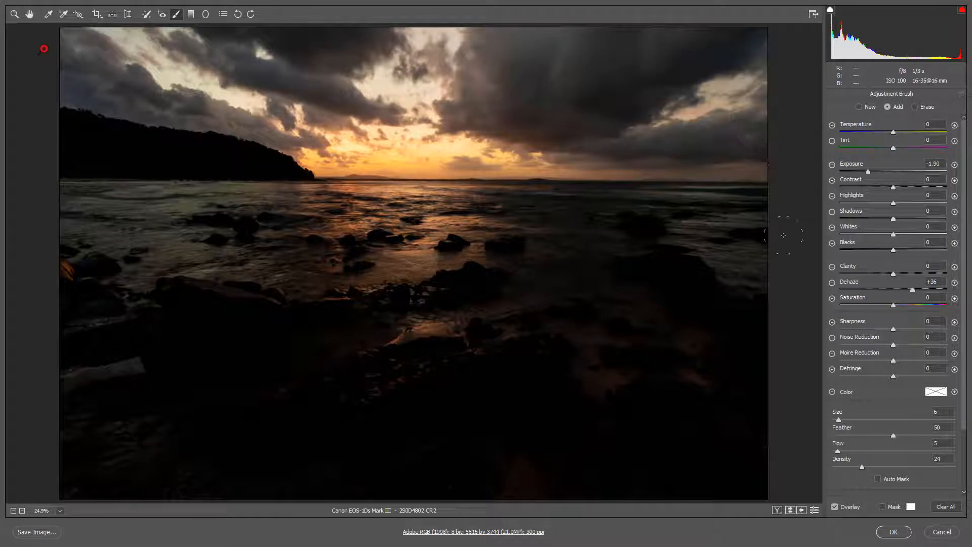
left_click(894, 532)
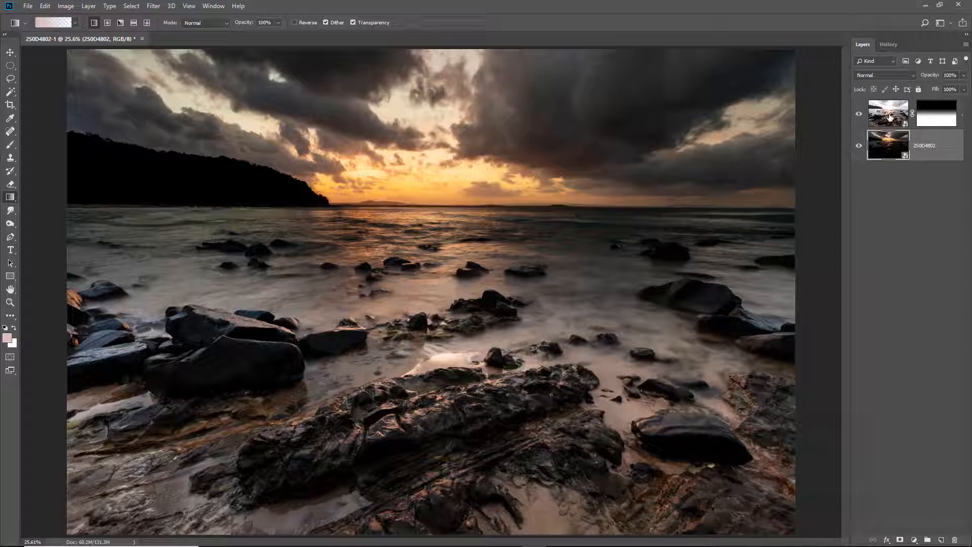
Step: In the bright smart object's raw settings, set Temperature to 8500, Tint to -29, Vibrance to +75 and Exposure to -0.50
left_click(890, 118)
double_click(891, 117)
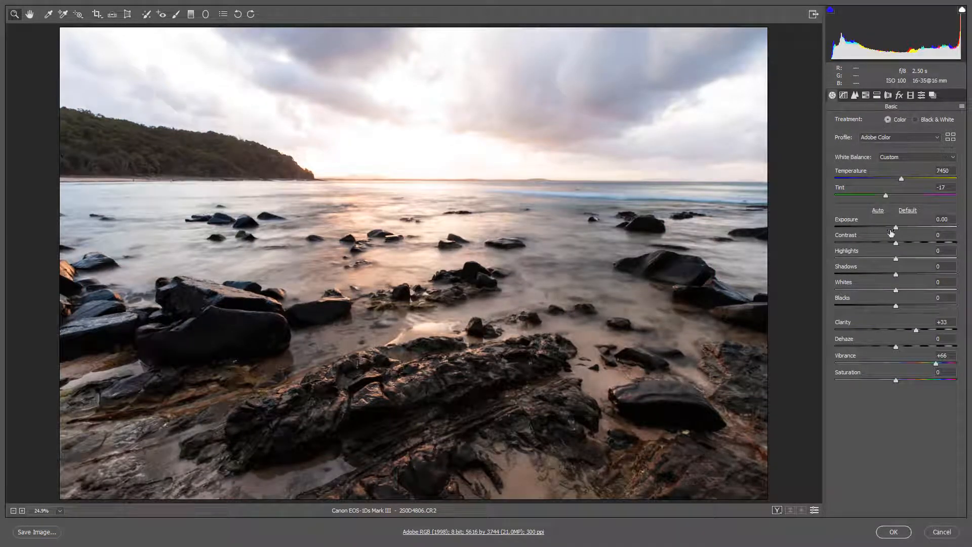
left_click(878, 196)
left_click_drag(902, 182, 912, 183)
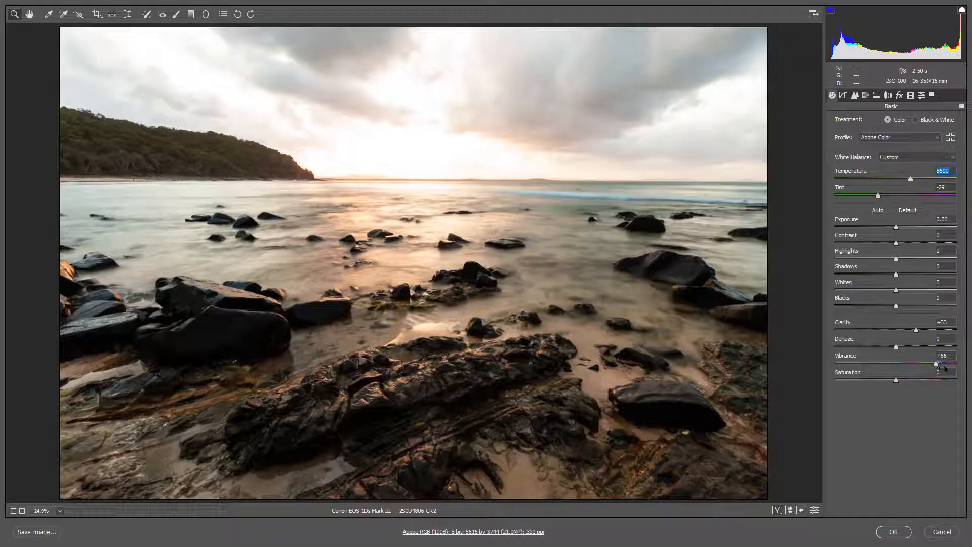
left_click_drag(944, 365, 942, 364)
left_click_drag(897, 227, 891, 228)
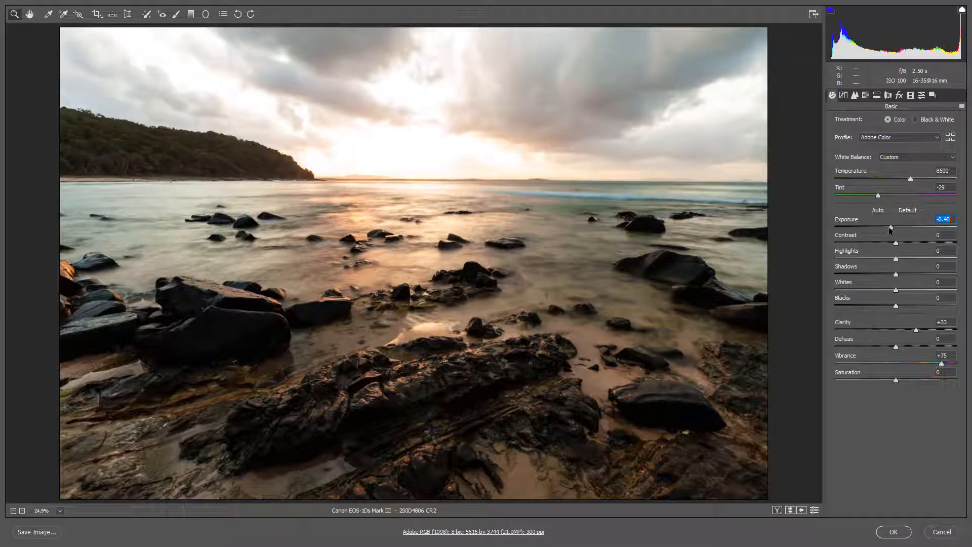
left_click_drag(890, 227, 888, 228)
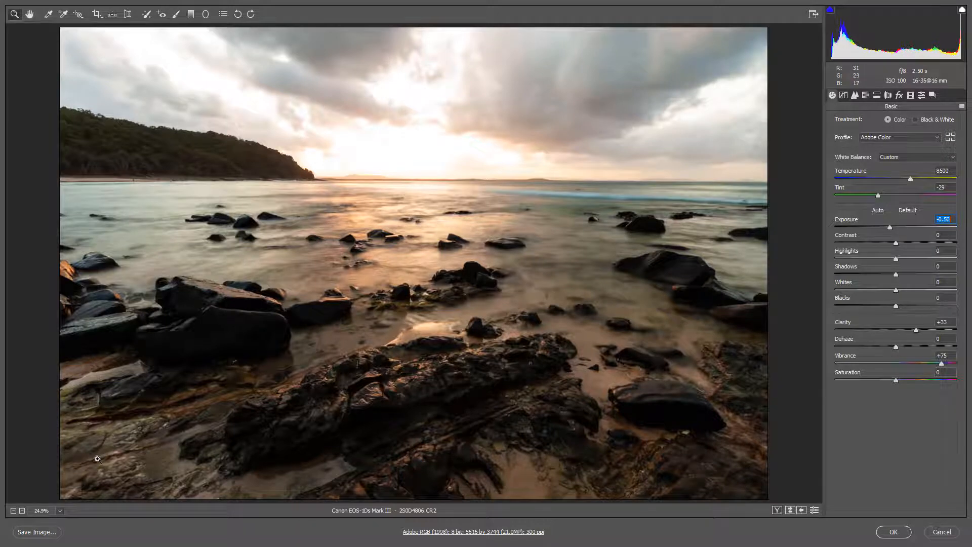
Step: Add a graduated filter from below the photo up to the boulders on the left, with Dehaze 0 and Exposure -1.25, and apply the raw changes
left_click(128, 448, "alt")
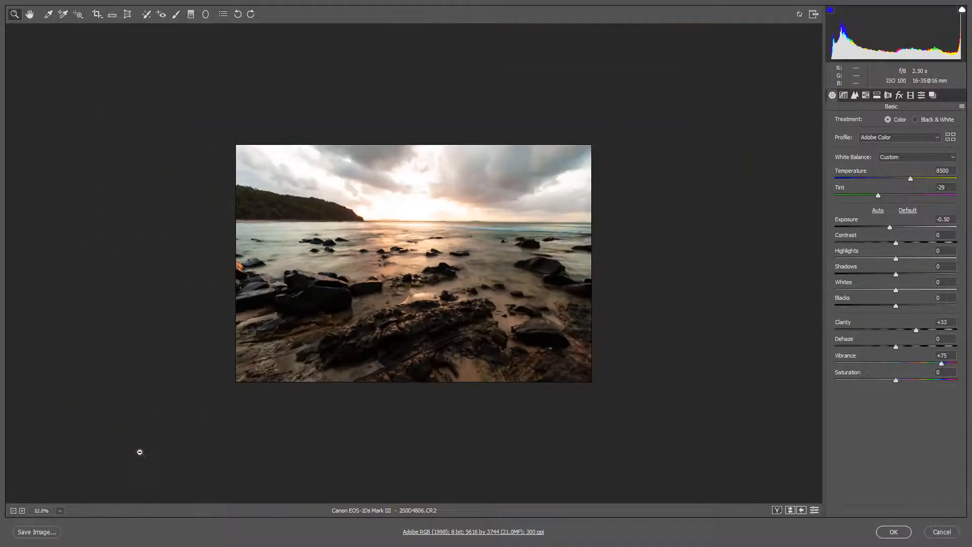
left_click(190, 15)
left_click_drag(241, 407, 271, 285)
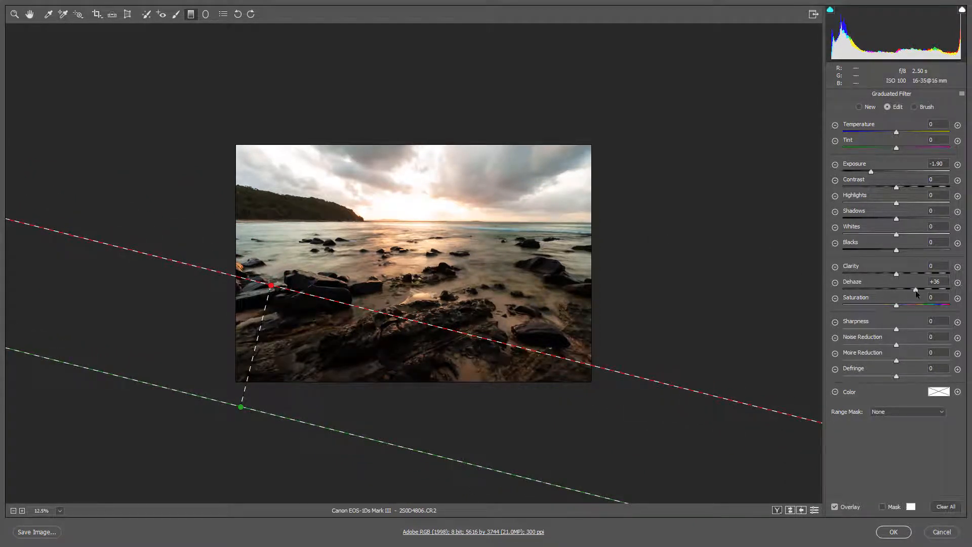
double_click(916, 291)
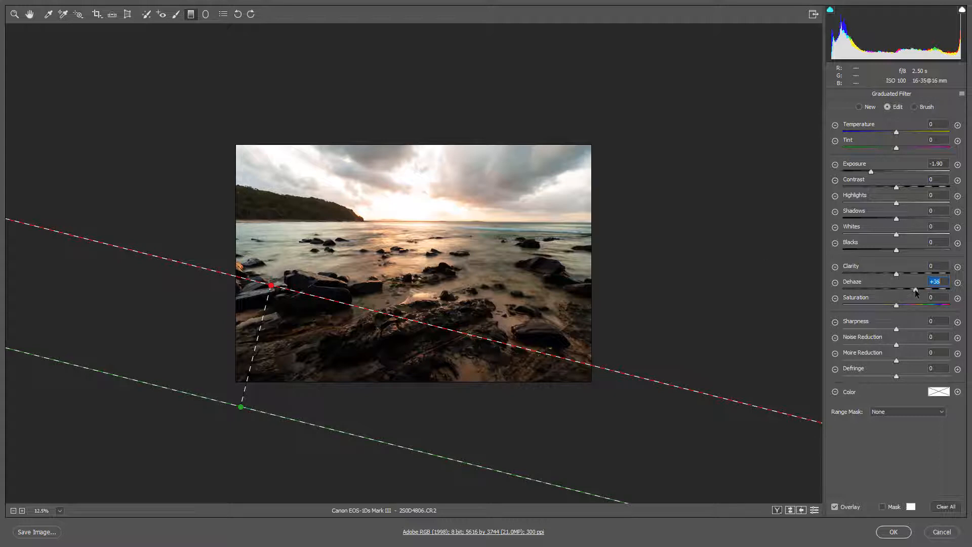
double_click(872, 173)
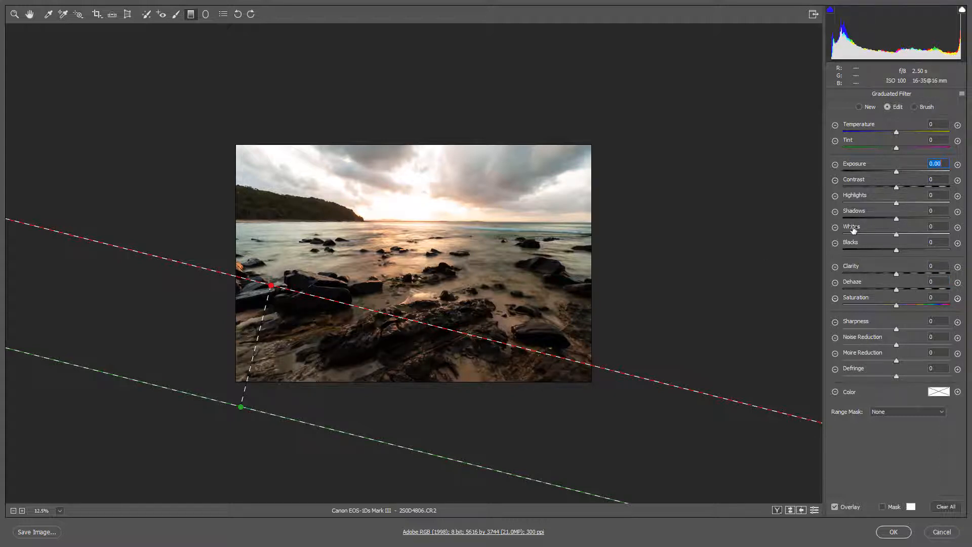
key("v")
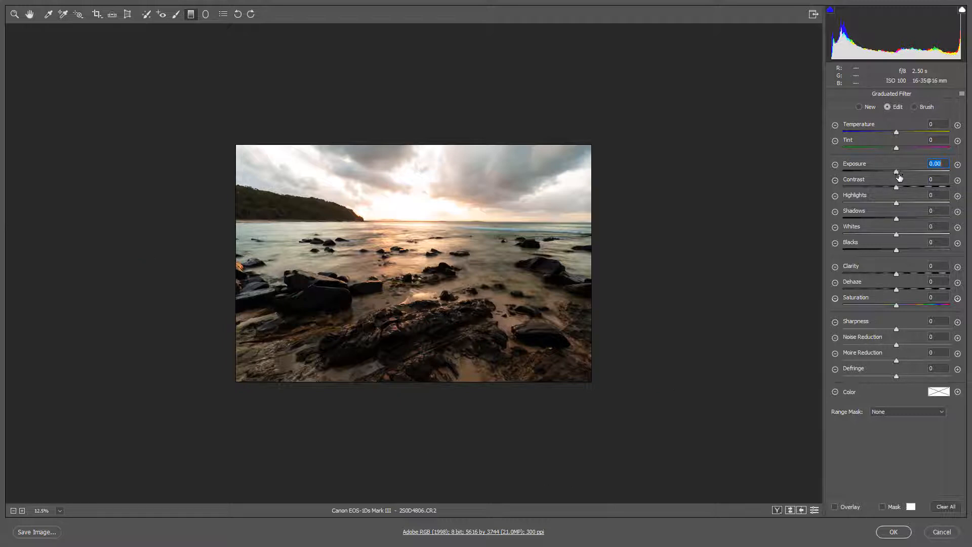
left_click_drag(898, 175, 883, 175)
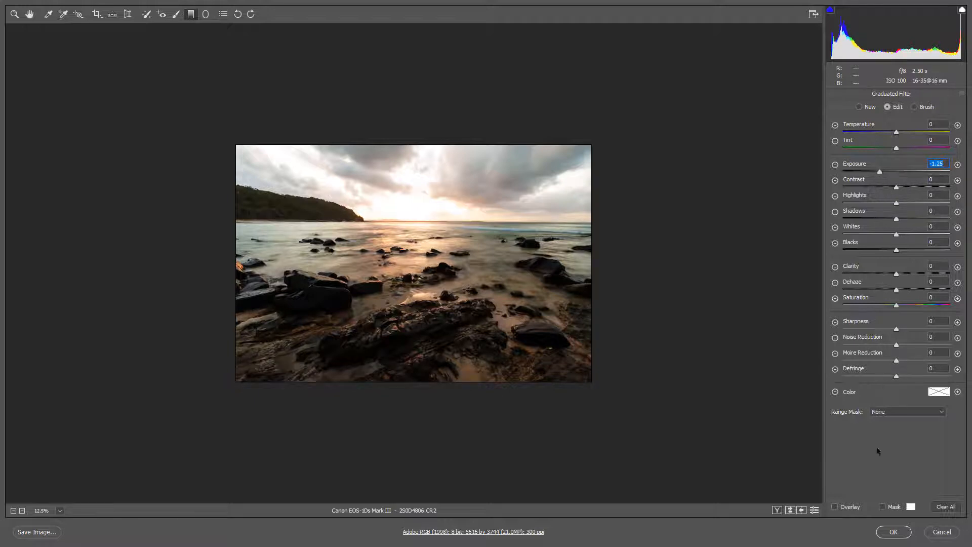
left_click(894, 531)
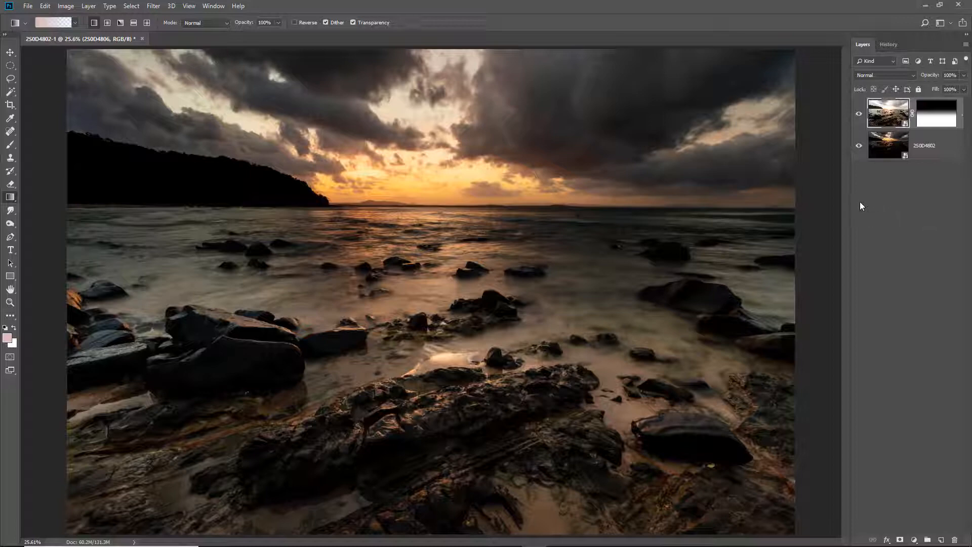
Step: Open the dark 2S0D4802 smart object's raw settings and raise Exposure to +0.60
left_click(887, 144)
double_click(887, 143)
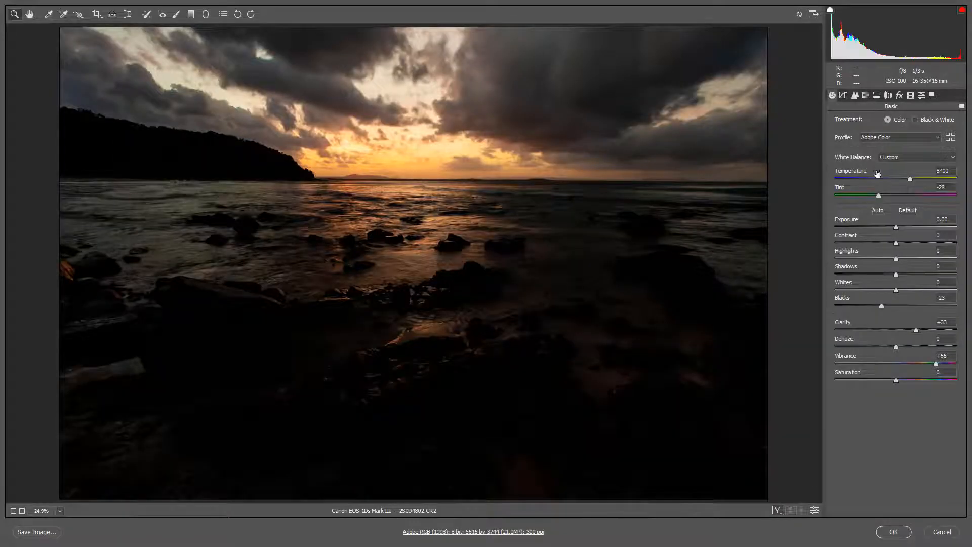
left_click(896, 230)
left_click_drag(895, 230, 906, 229)
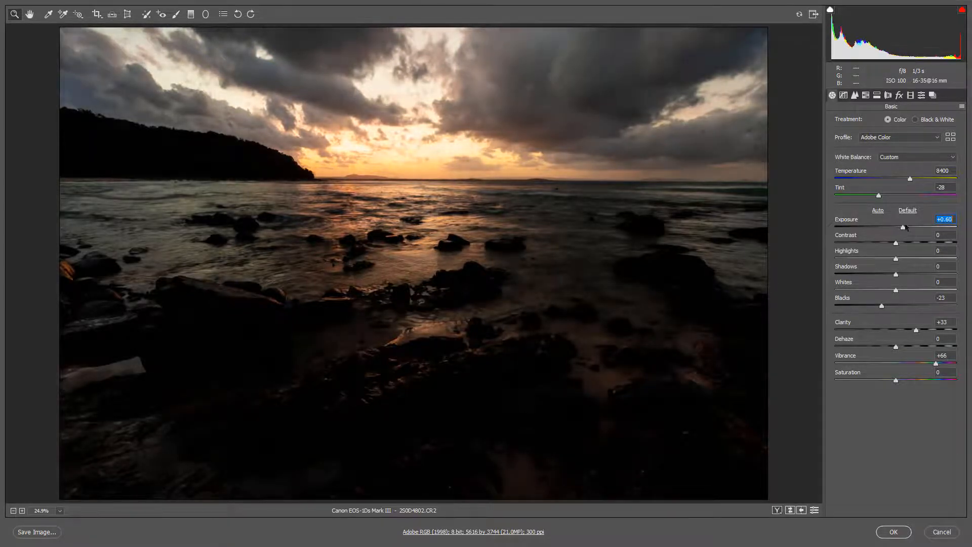
Step: Add a graduated filter with Exposure -1.25 from the photo's upper edge down into the clouds and apply the raw changes
left_click(191, 14)
left_click_drag(392, 26, 390, 97)
left_click_drag(391, 92, 391, 90)
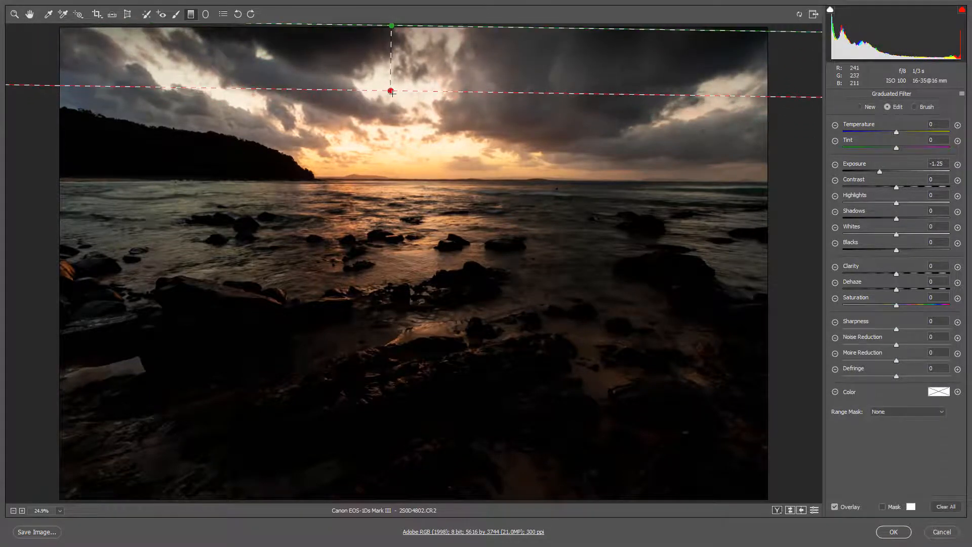
left_click(892, 532)
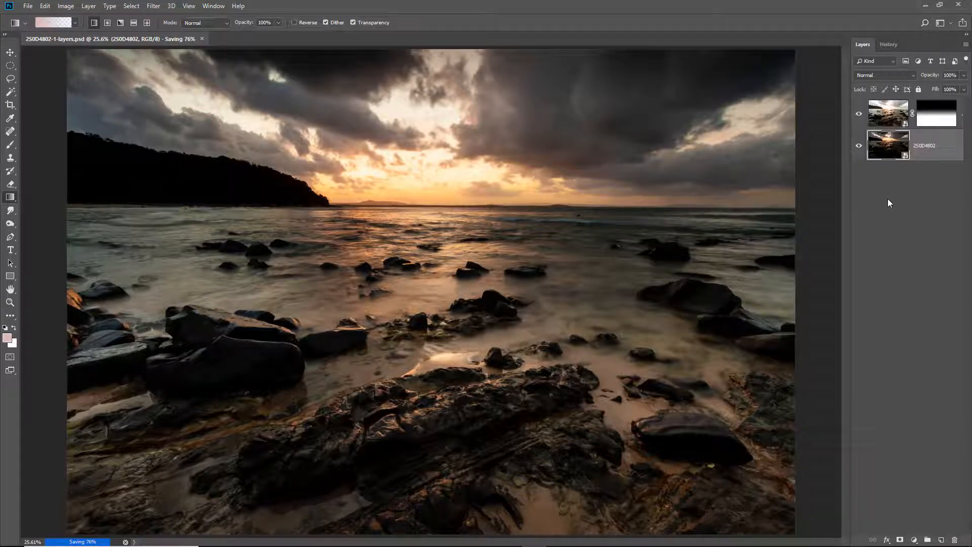
Step: Reopen the dark 2S0D4802 smart object's raw settings, lower Highlights to -36 and apply the change
double_click(887, 146)
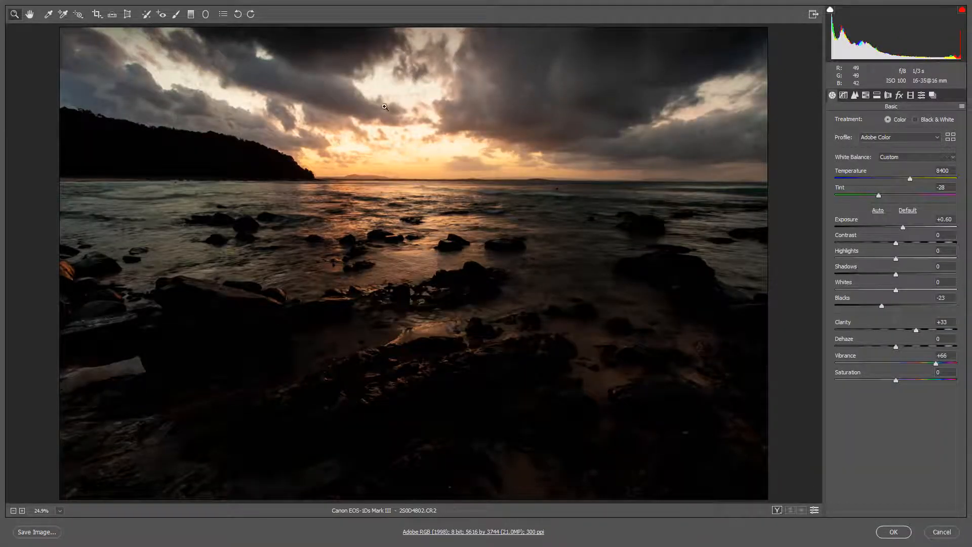
left_click(861, 258)
left_click_drag(863, 259, 877, 258)
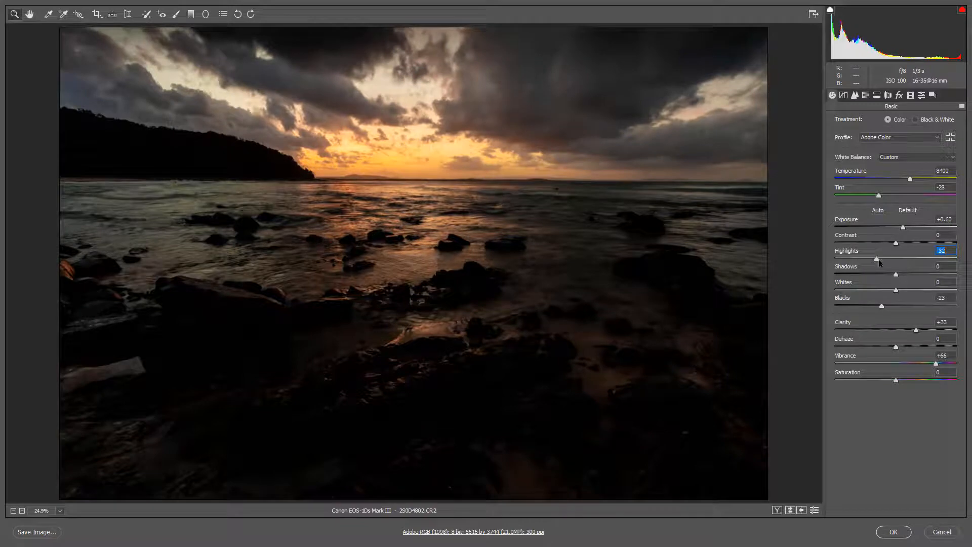
mouse_move(865, 262)
left_mouse_down()
mouse_move(835, 264)
mouse_move(878, 265)
left_mouse_up()
left_click(907, 531)
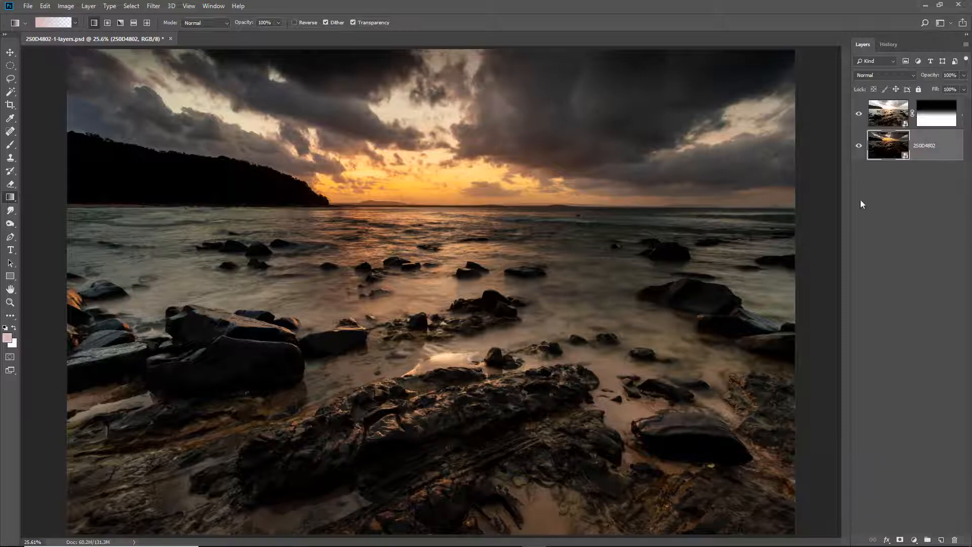
Step: Set the bright smart object's raw Exposure to -0.65 and start an Adjustment Brush edit along the foreground rock ridge
left_click(889, 113)
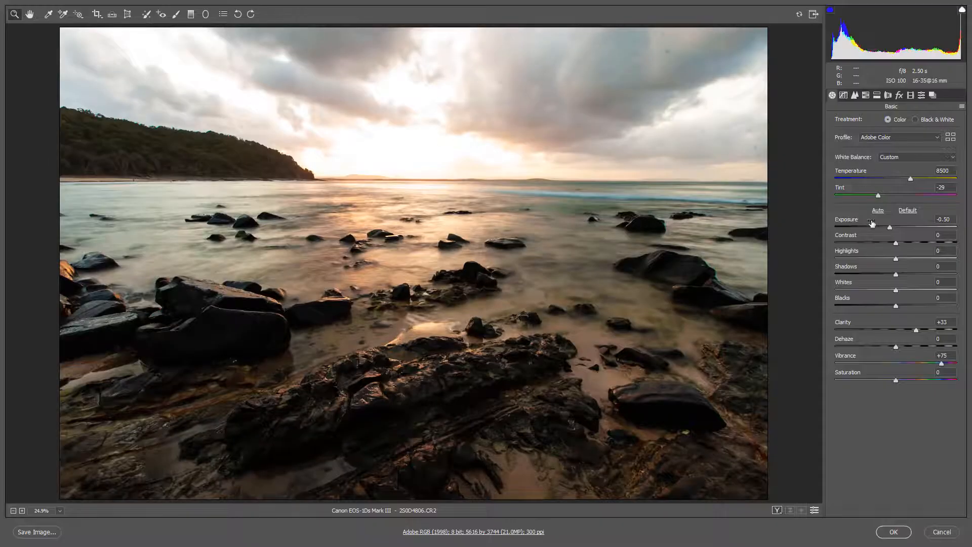
left_click_drag(872, 227, 888, 231)
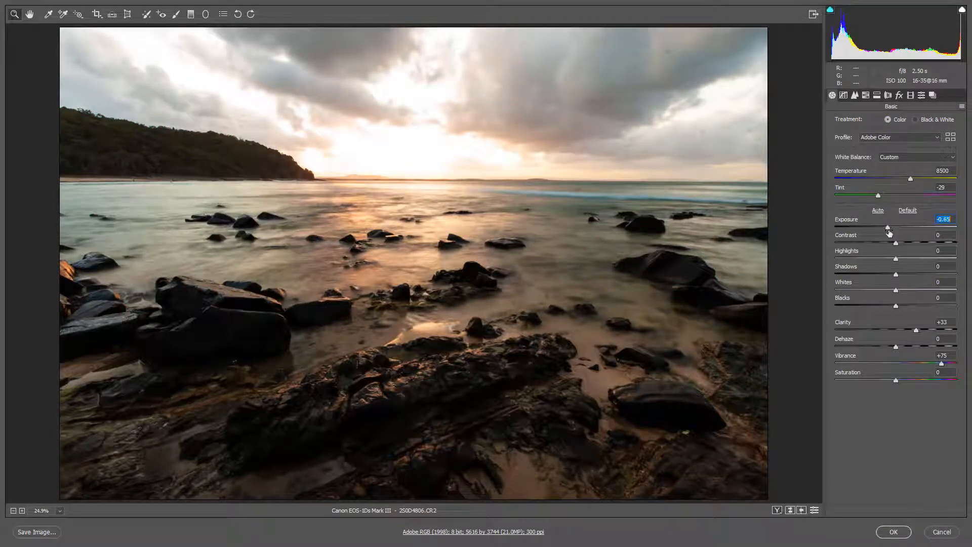
left_click(176, 15)
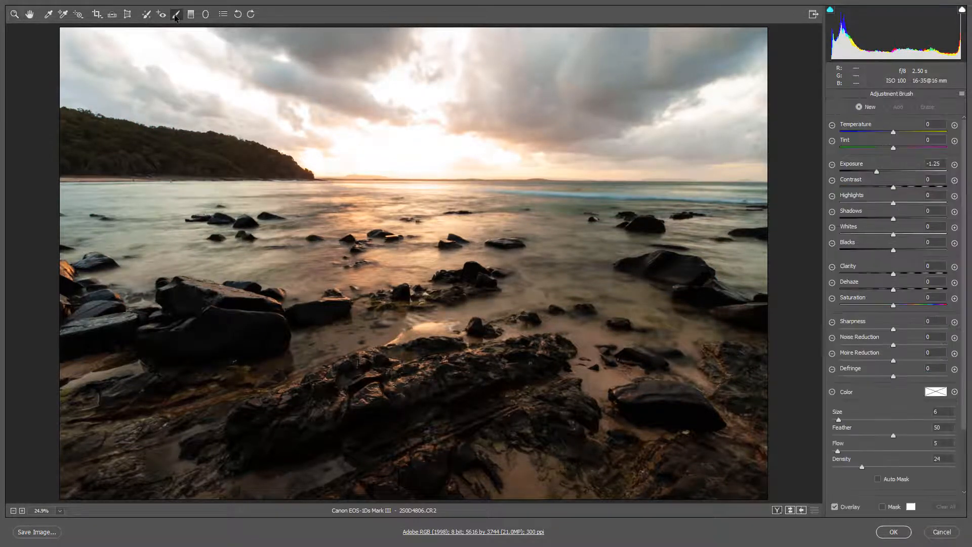
left_click_drag(266, 416, 405, 375)
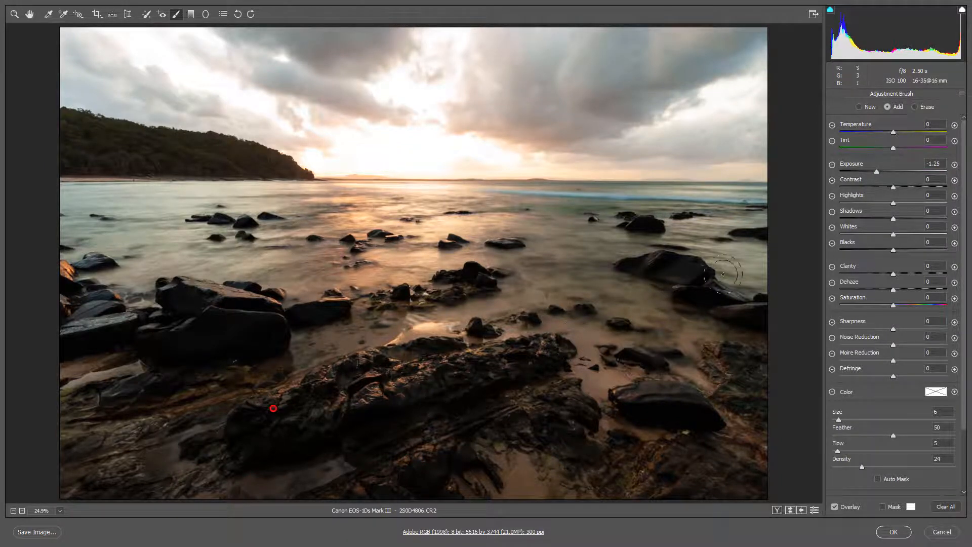
Step: Set the brush edit to Exposure +1.70 and Shadows +26, paint more of the foreground rocks, and apply the raw changes
left_click_drag(878, 173, 915, 180)
left_click(906, 219)
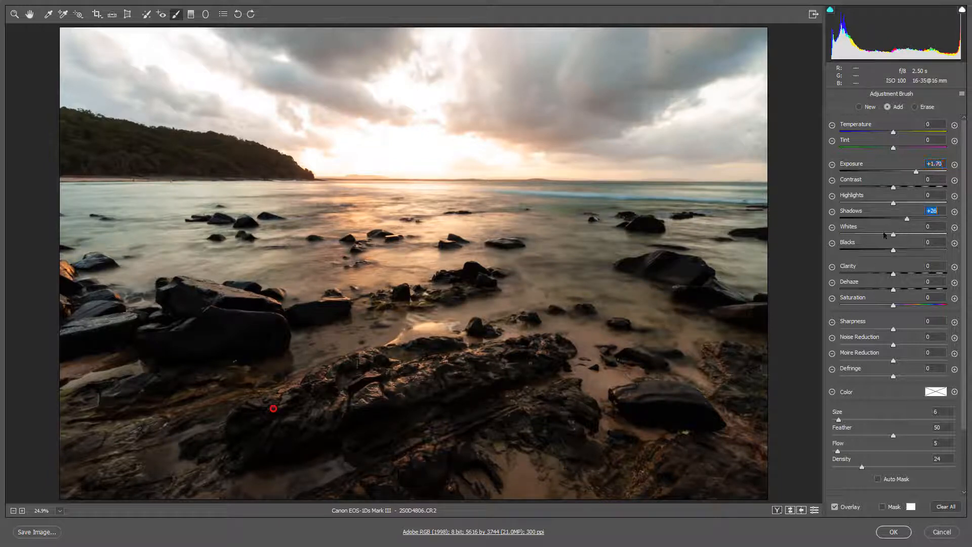
left_click_drag(468, 364, 467, 363)
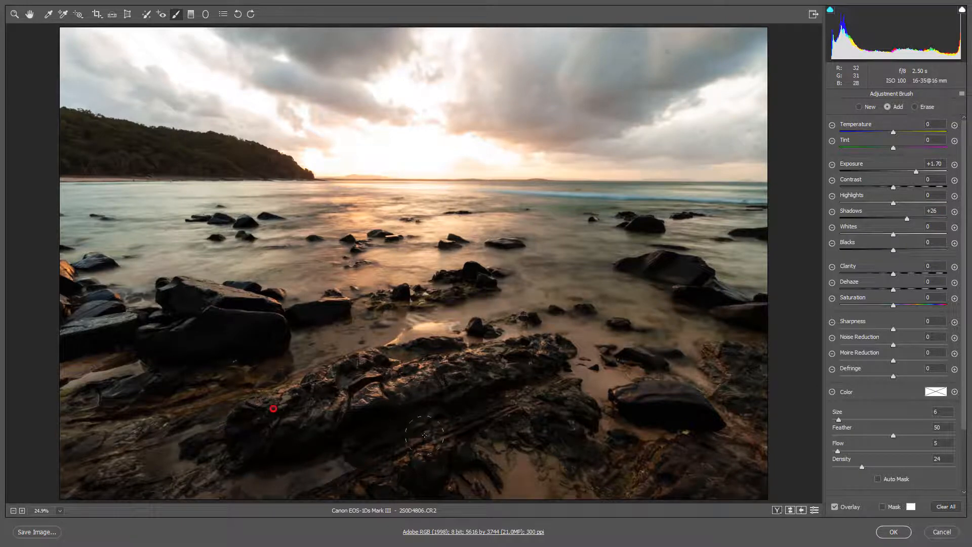
left_click_drag(425, 434, 402, 444)
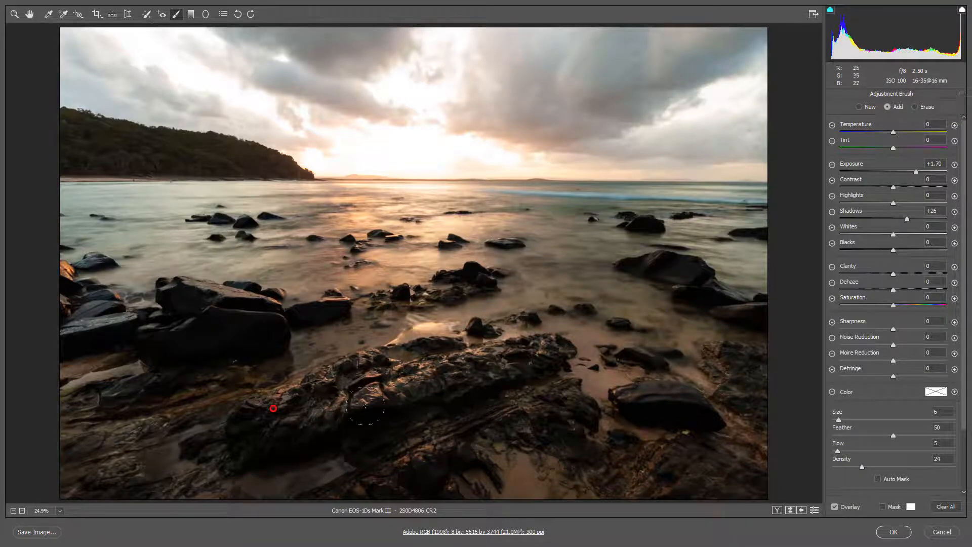
left_click(895, 532)
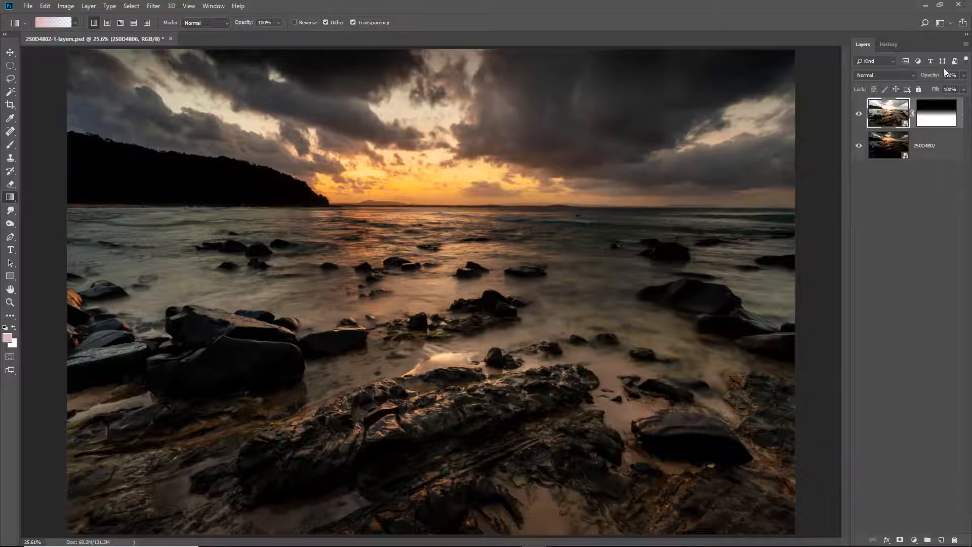
Step: Flatten the image and add a new empty layer above the background
left_click(967, 46)
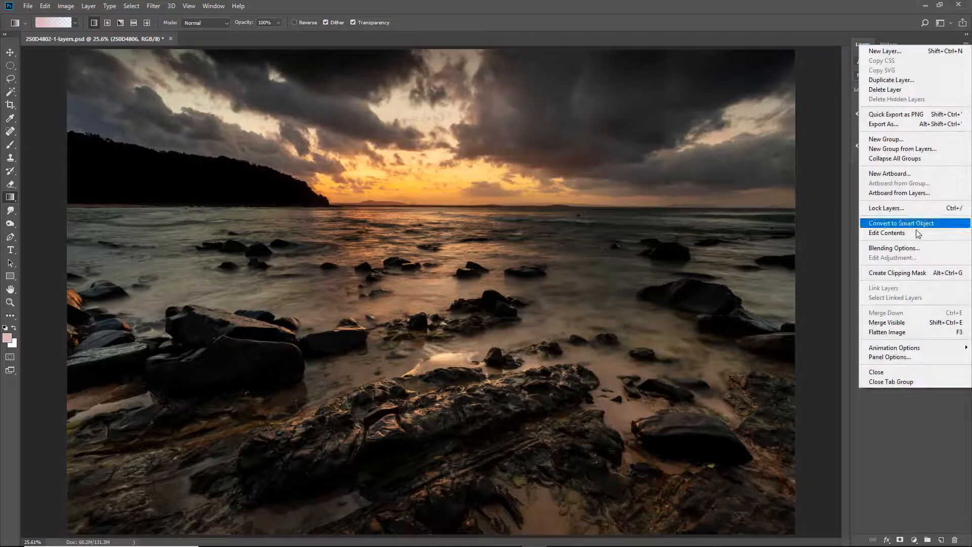
left_click(896, 333)
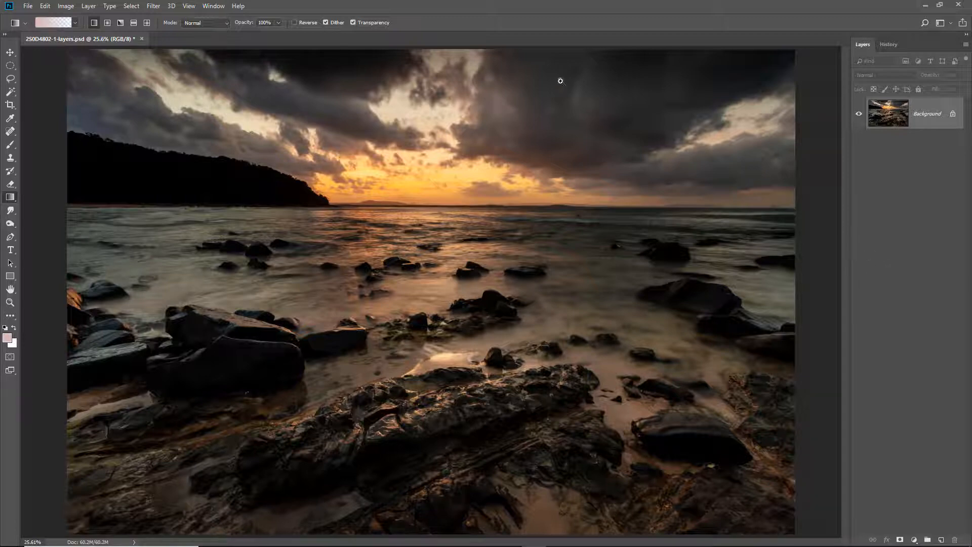
left_click_drag(530, 49, 813, 234)
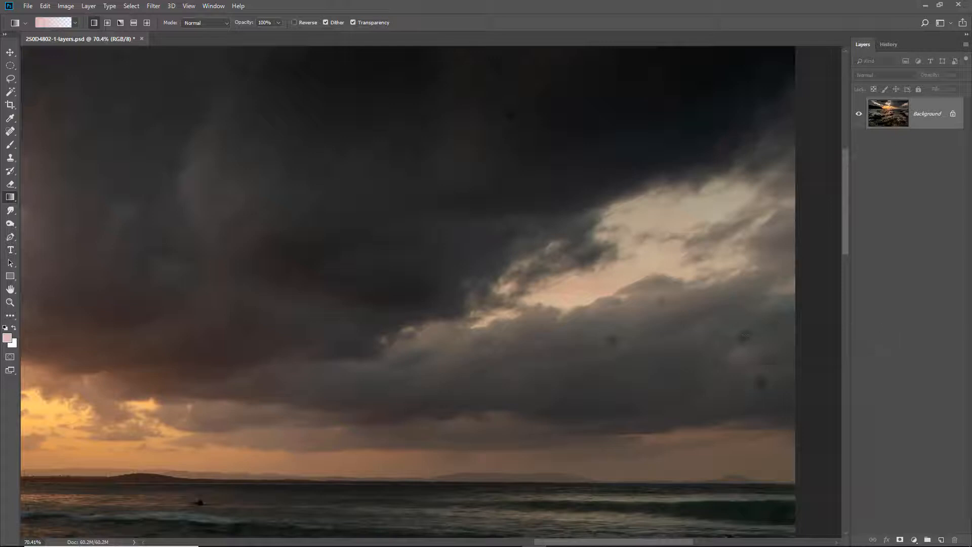
left_click(941, 540)
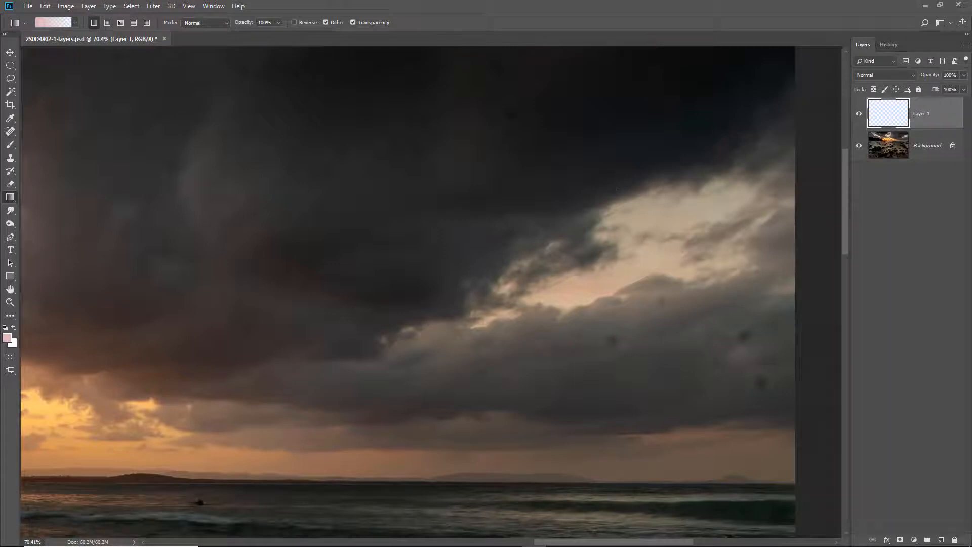
Step: Remove the dark sensor dust spots from the clouds with the Spot Healing Brush, sampling all layers
left_click(10, 131)
right_click(10, 132)
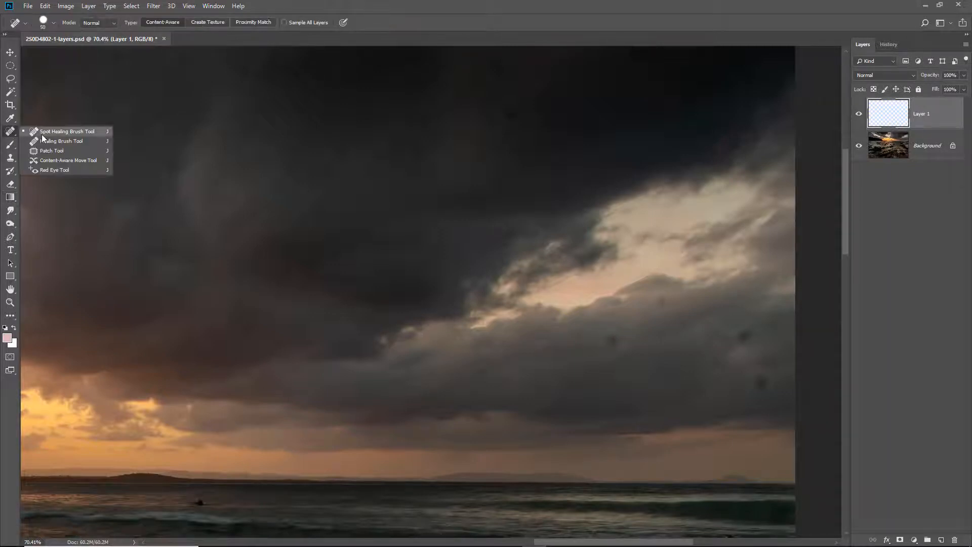
left_click(42, 133)
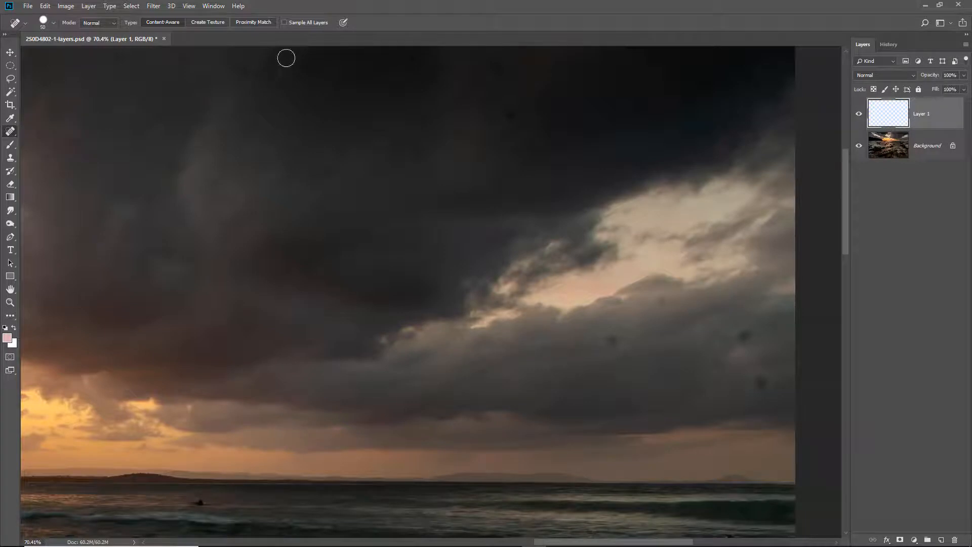
left_click(284, 23)
left_click(327, 174)
left_click(420, 151)
left_click(421, 120)
left_click(614, 338)
left_click(660, 301)
left_click(744, 334)
left_click(761, 381)
Step: Heal away the small dark figure in the water below the horizon and retouch the water around it
left_click(195, 503)
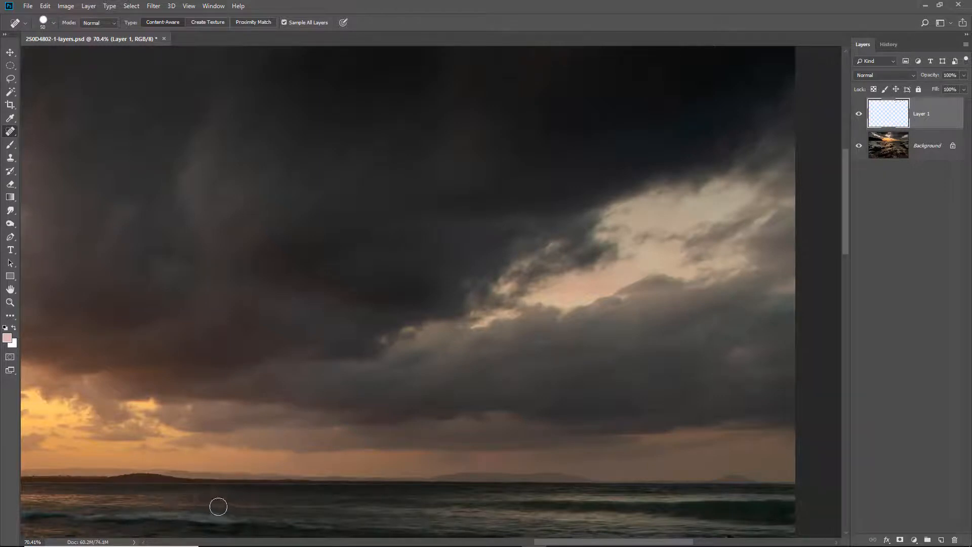
left_click(198, 501)
left_click(184, 500)
Step: Step back through the history to the state before the small dark figure in the water was healed
left_click(888, 44)
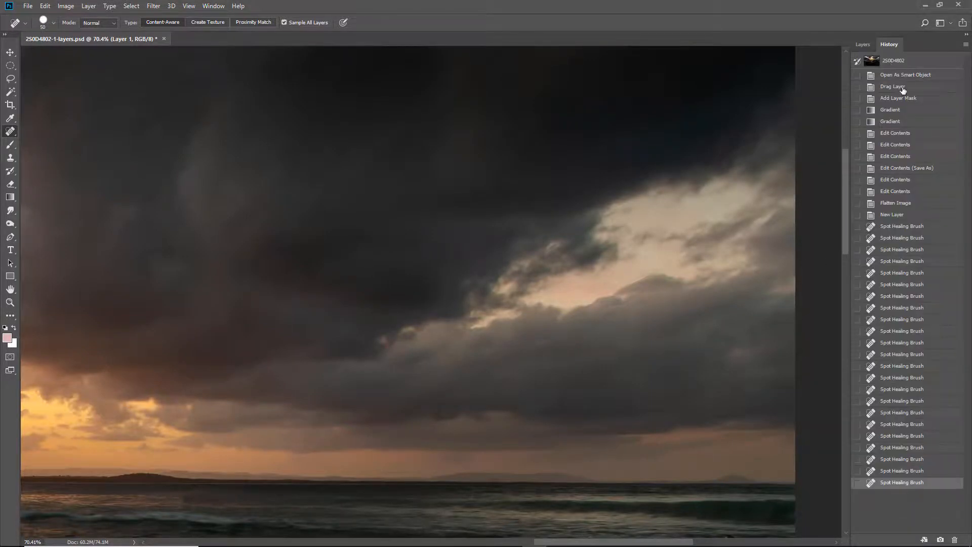
left_click(890, 459)
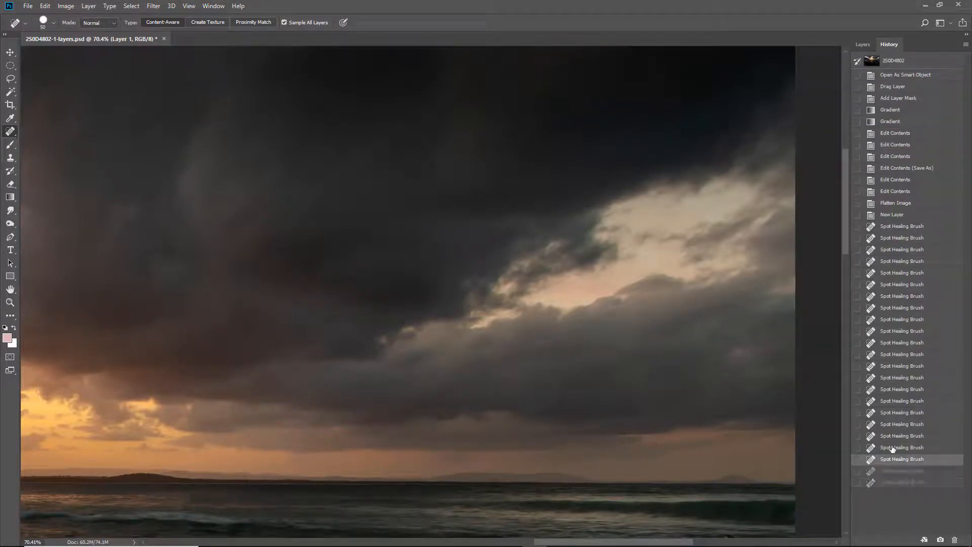
left_click(894, 448)
left_click(895, 436)
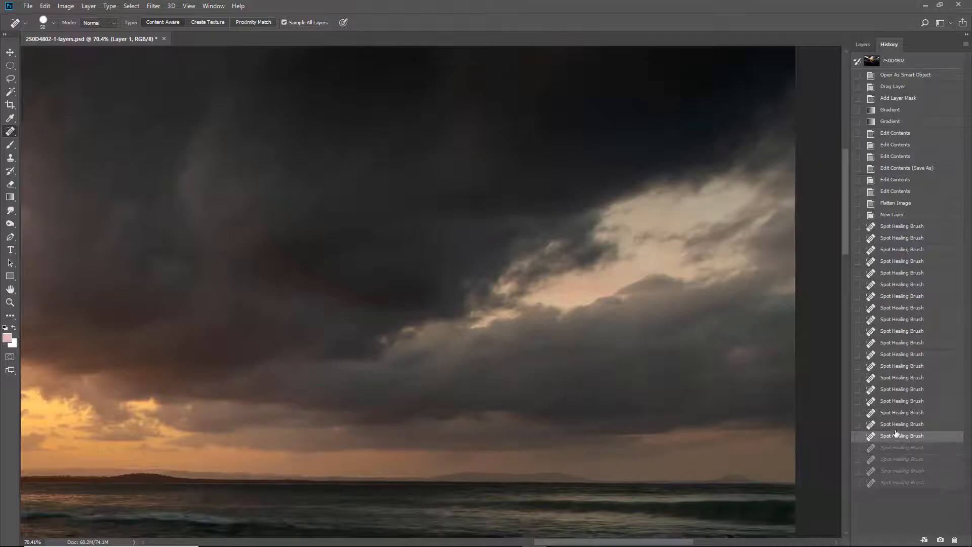
left_click(896, 429)
left_click(898, 417)
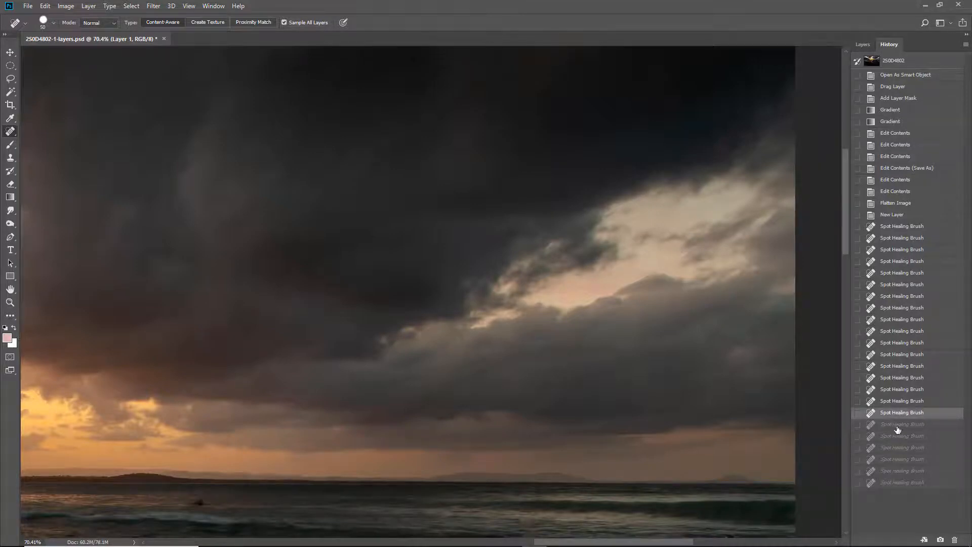
left_click(898, 429)
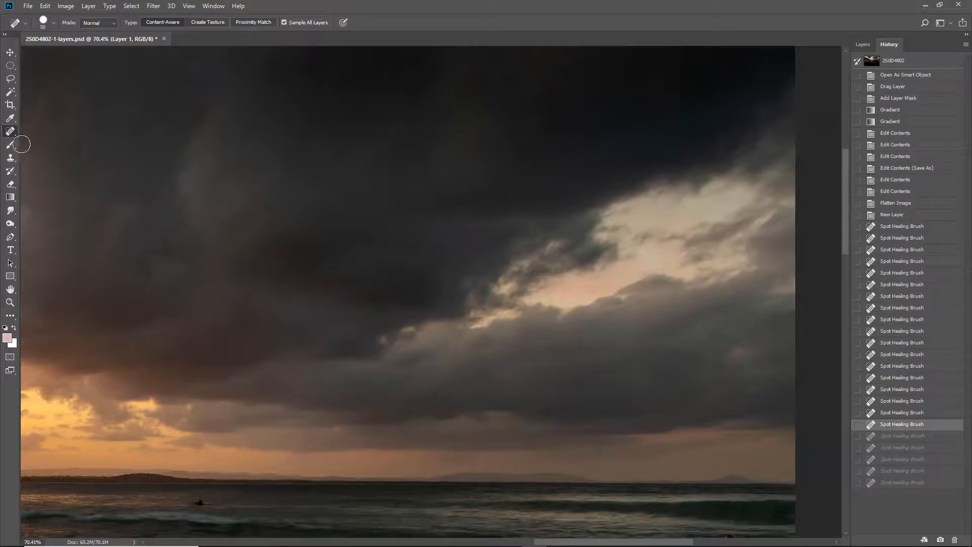
Step: Switch to the Healing Brush with its sample source set to Current & Below, and return to the layer list with Layer 1 active
right_click(10, 132)
left_click(42, 142)
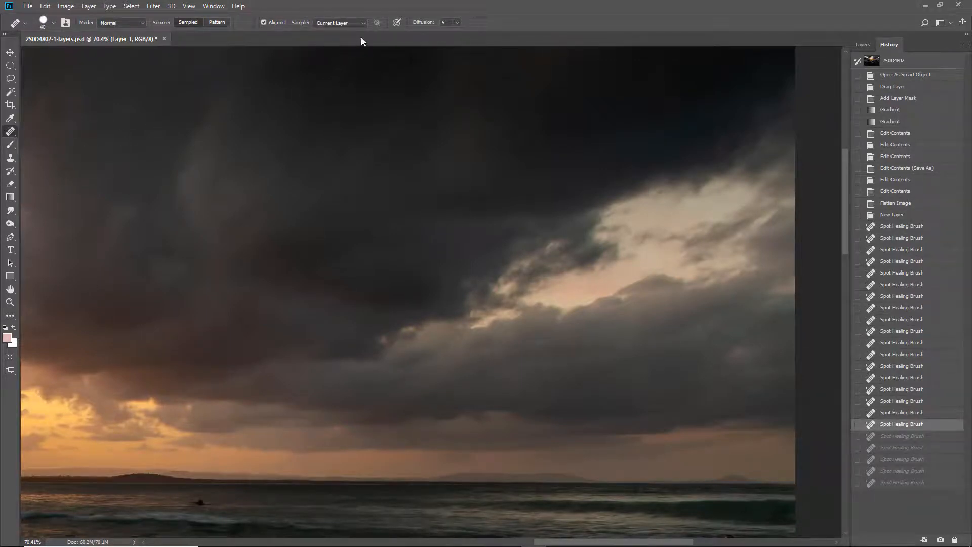
left_click(363, 23)
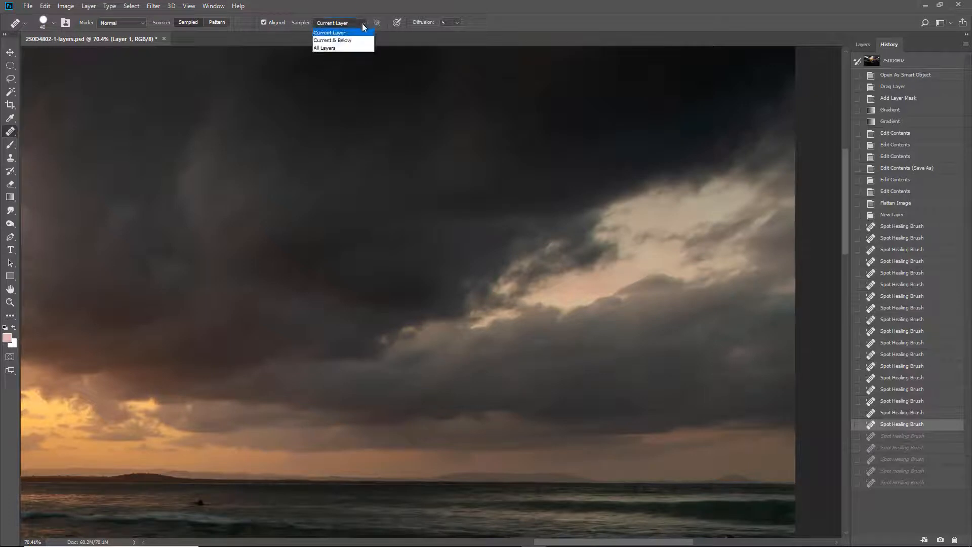
left_click(351, 40)
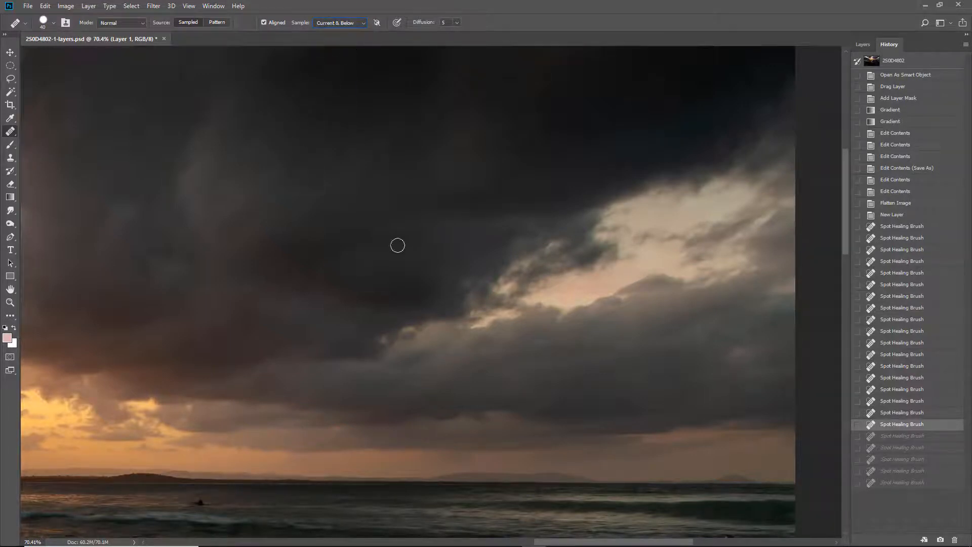
left_click(863, 44)
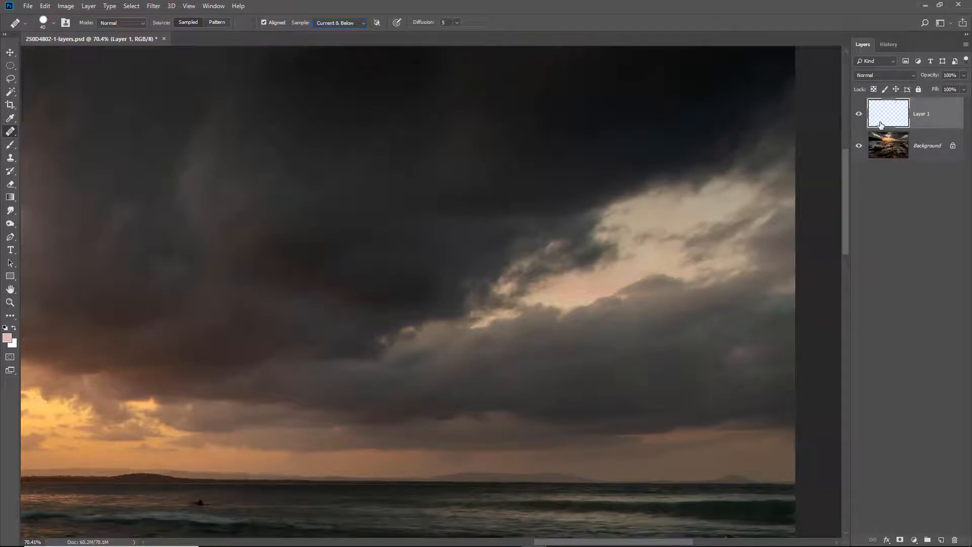
Step: Sample clean water beside the small dark figure below the horizon and paint over the figure with the Healing Brush
left_click(190, 493, "ctrl")
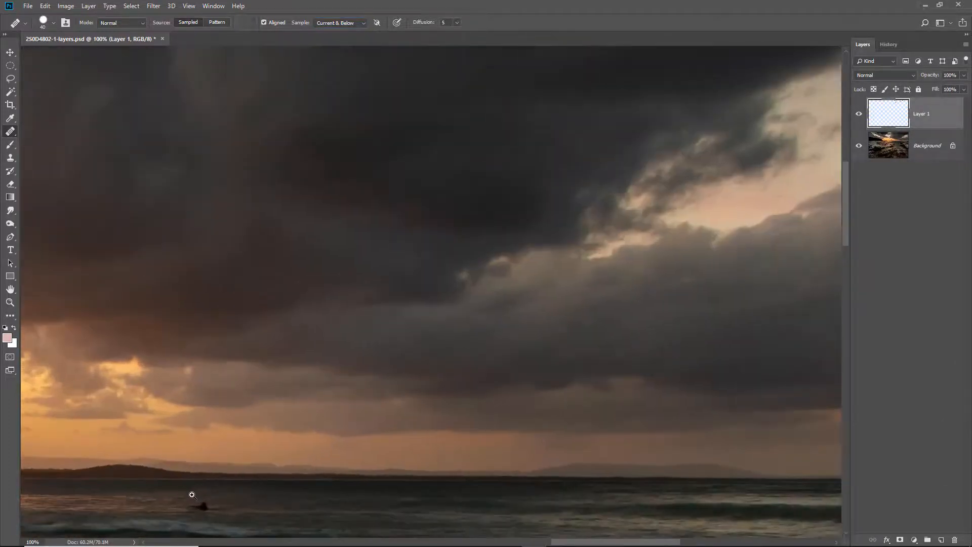
left_click(192, 496, "ctrl")
left_click_drag(230, 479, 330, 316)
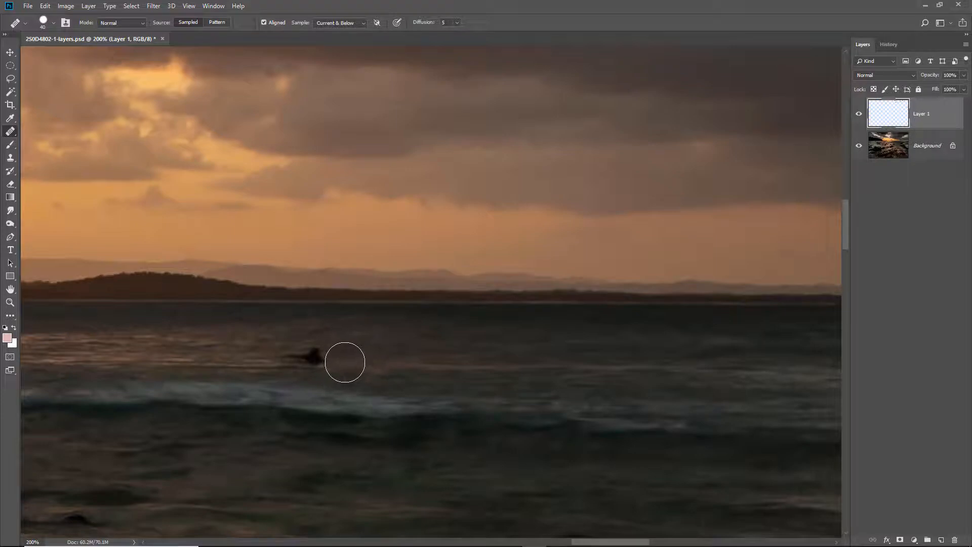
mouse_move(345, 362)
left_mouse_down()
mouse_move(326, 351)
mouse_move(280, 364)
left_mouse_up()
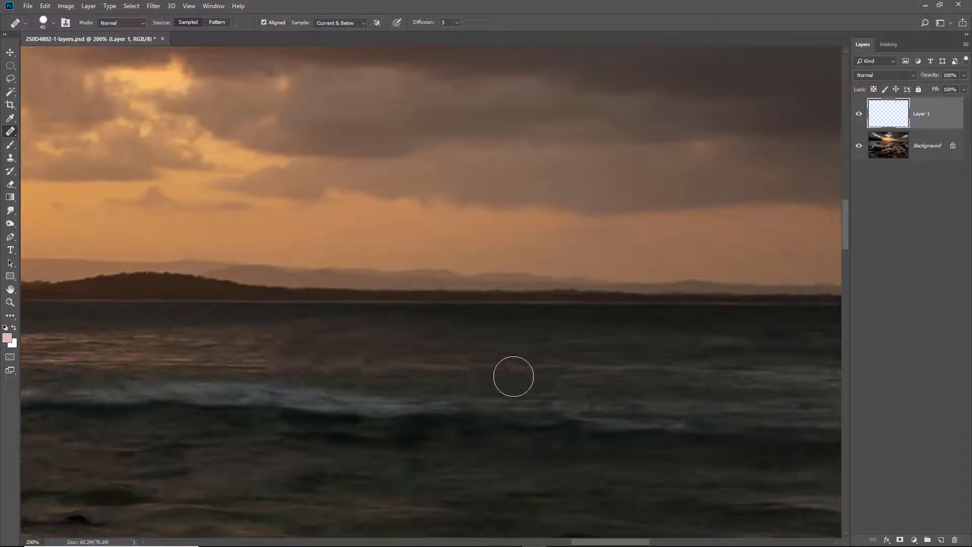
Step: Go over the sky and the rest of the image, healing remaining blemishes on Layer 1, including the bright orange rock at the picture's left edge
key("ctrl+0")
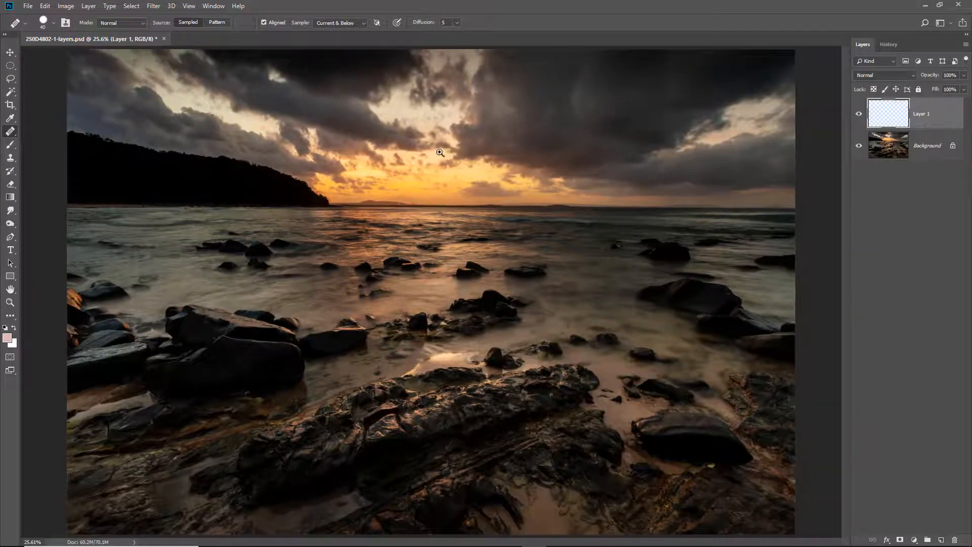
left_click_drag(433, 149, 23, 43)
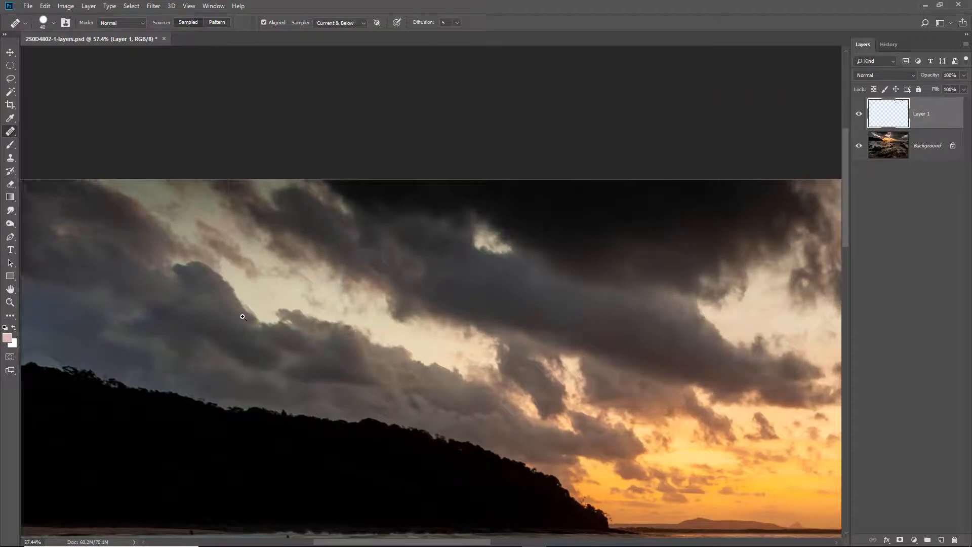
left_click_drag(191, 329, 371, 284)
left_click_drag(667, 278, 175, 337)
mouse_move(682, 339)
left_mouse_down()
mouse_move(504, 316)
mouse_move(253, 314)
left_mouse_up()
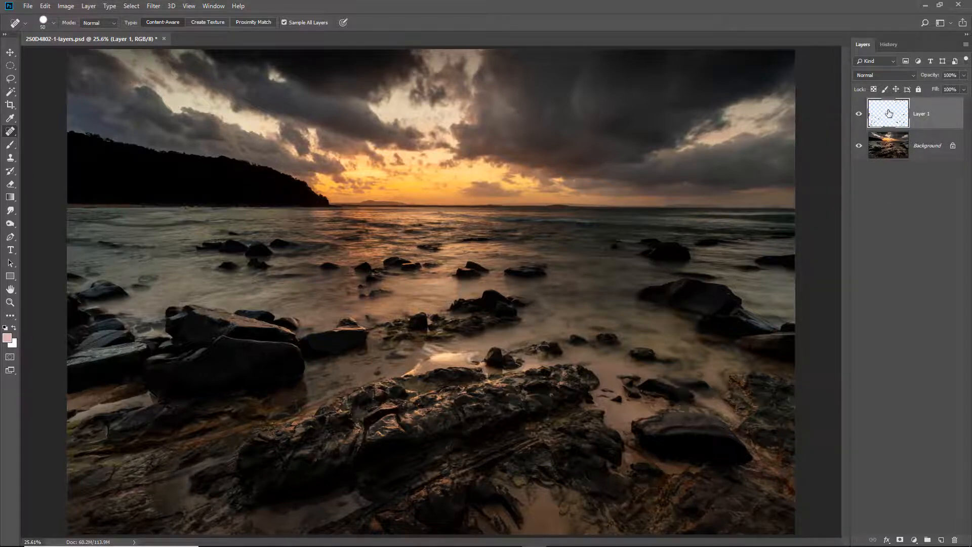
Step: Toggle the visibility of the retouching layer to compare the image before and after healing
left_click(858, 117)
left_click(860, 119)
left_click(859, 118)
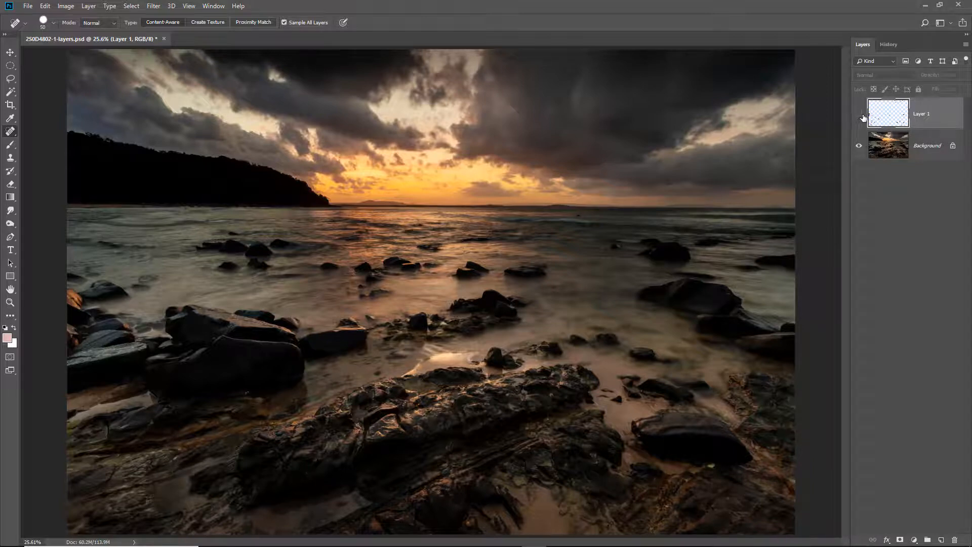
left_click(859, 118)
left_click(859, 118)
left_click(859, 117)
left_click(860, 118)
left_click(860, 118)
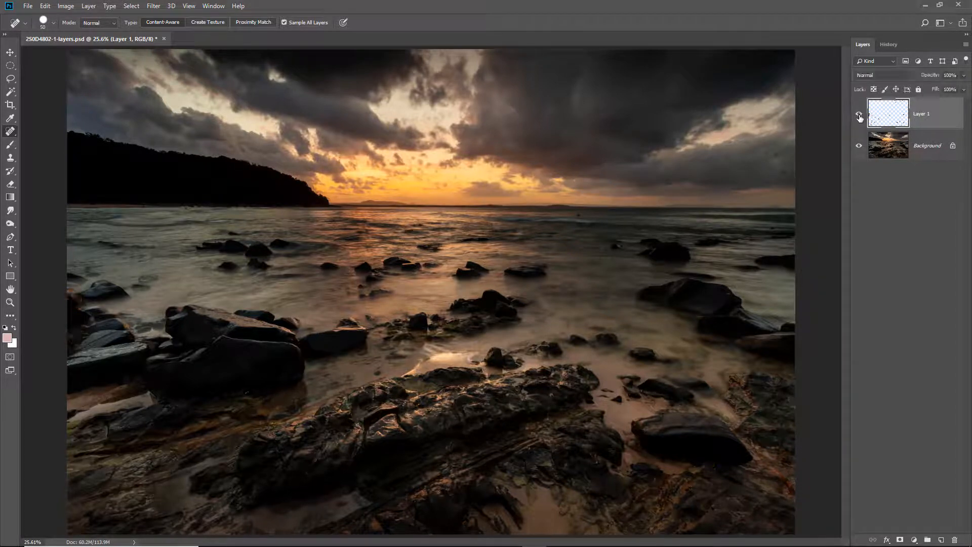
left_click(860, 118)
Step: Flatten the image and resize its width to 6000 pixels with the width and height proportions unlinked
left_click(966, 45)
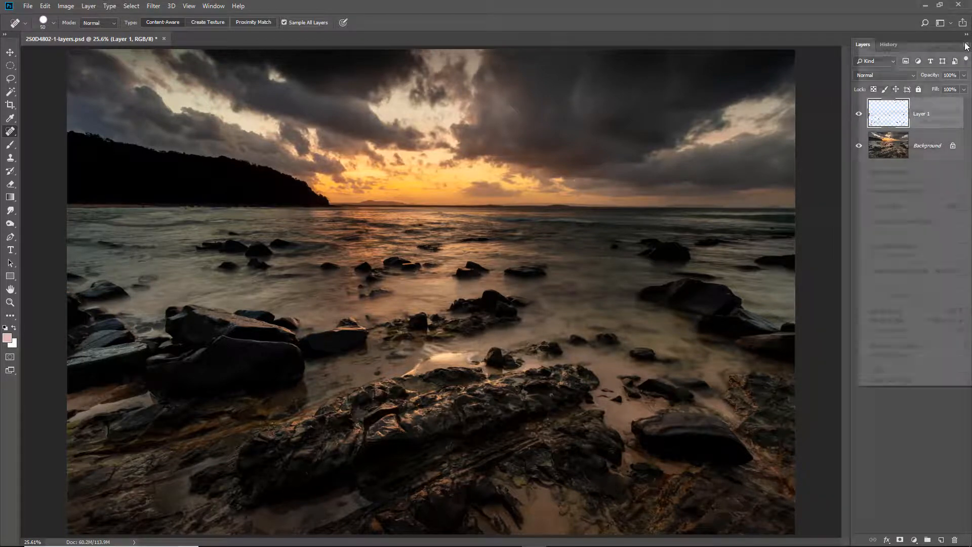
left_click(900, 330)
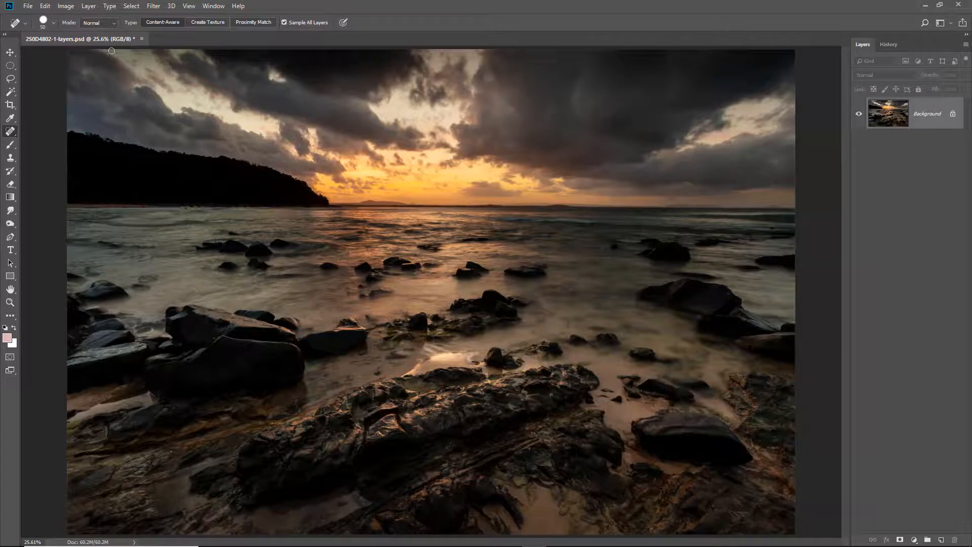
left_click(66, 6)
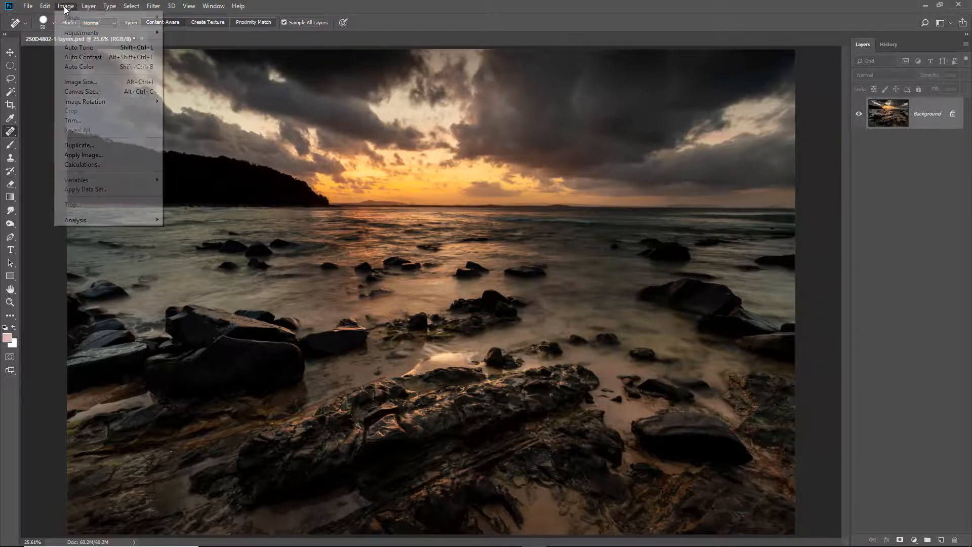
left_click(77, 82)
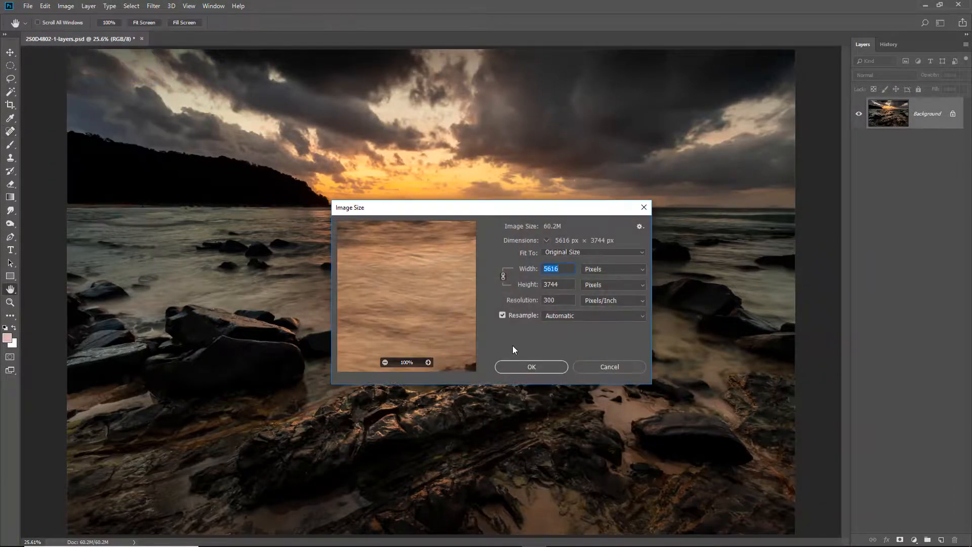
left_click(503, 278)
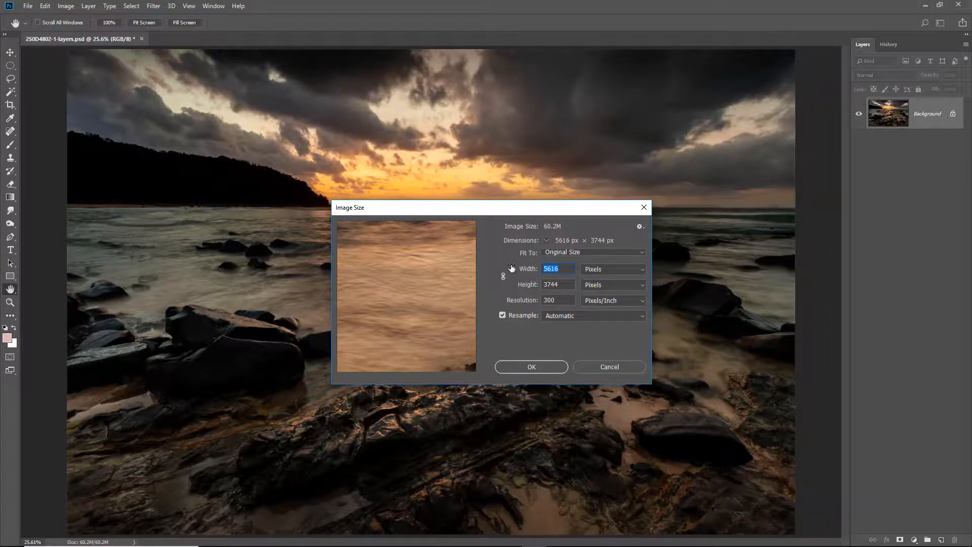
type("6000")
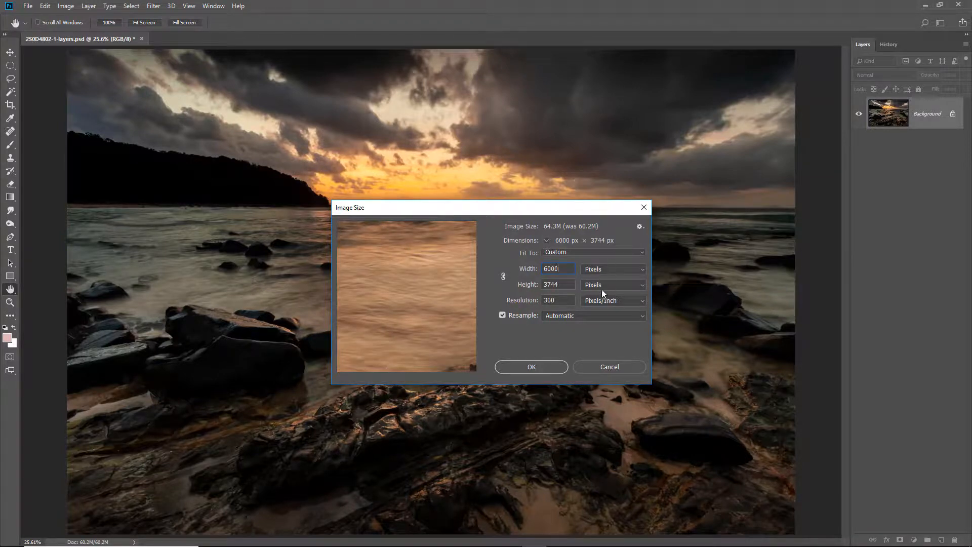
left_click(532, 366)
key("j")
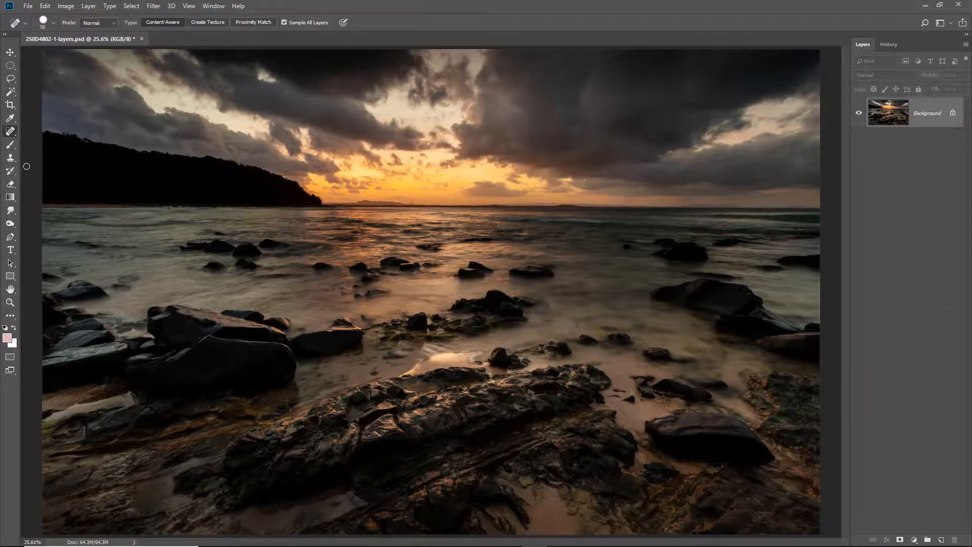
Step: Draw a loose freehand Lasso selection just inside the picture's edges and invert it to select the outer border
left_click(10, 79)
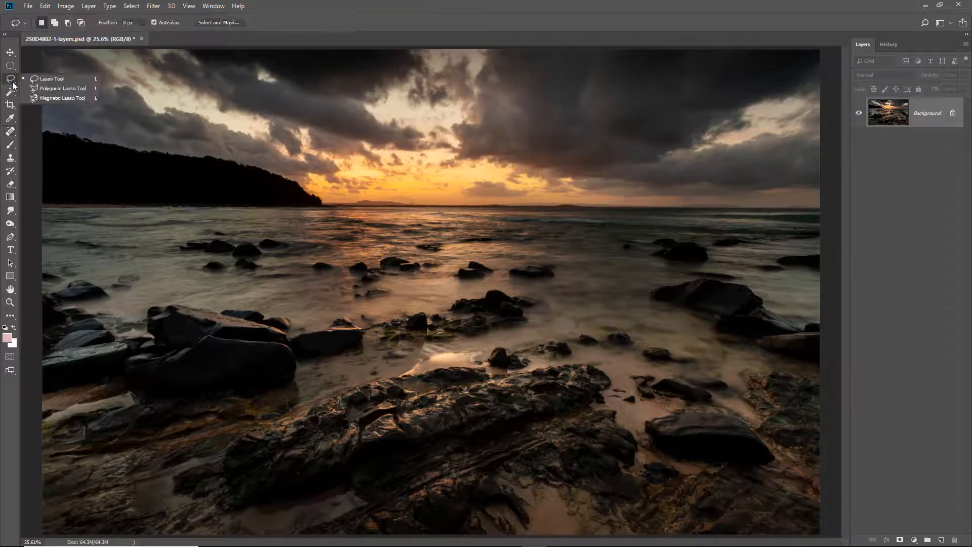
left_click(35, 80)
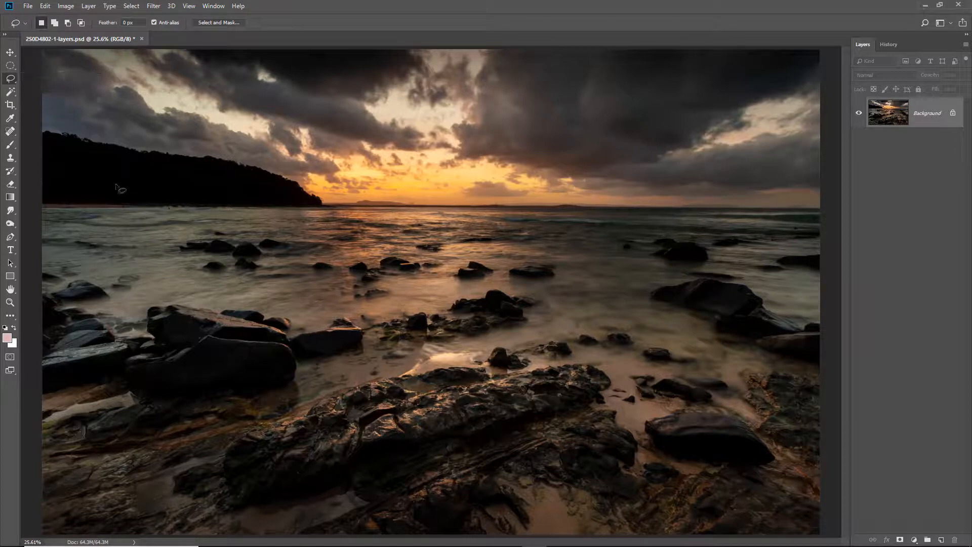
mouse_move(106, 178)
left_mouse_down()
mouse_move(100, 139)
mouse_move(138, 95)
mouse_move(424, 104)
mouse_move(655, 80)
mouse_move(758, 107)
mouse_move(780, 182)
mouse_move(756, 287)
mouse_move(763, 455)
mouse_move(754, 439)
mouse_move(752, 491)
mouse_move(128, 501)
mouse_move(92, 493)
mouse_move(80, 229)
mouse_move(95, 108)
mouse_move(132, 96)
mouse_move(149, 105)
mouse_move(104, 223)
left_mouse_up()
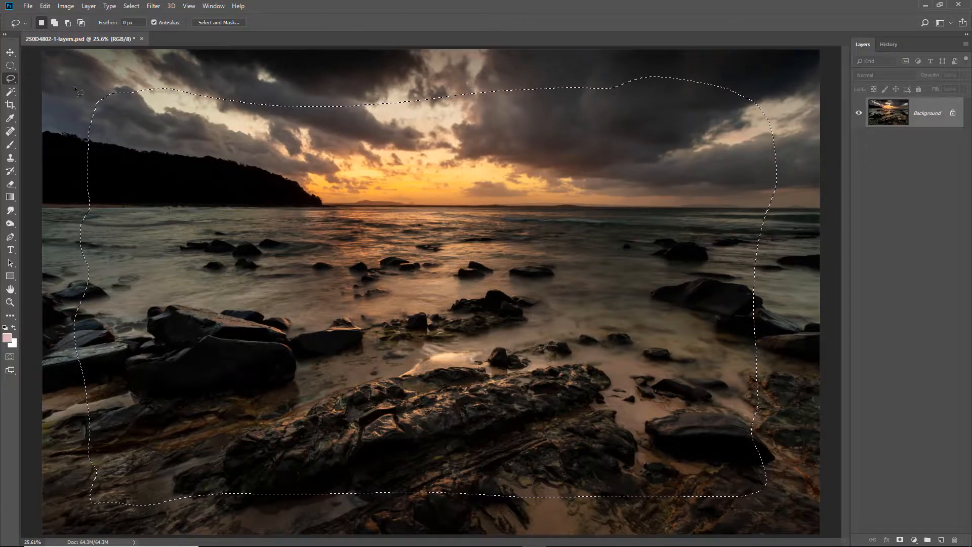
left_click(128, 7)
left_click(136, 46)
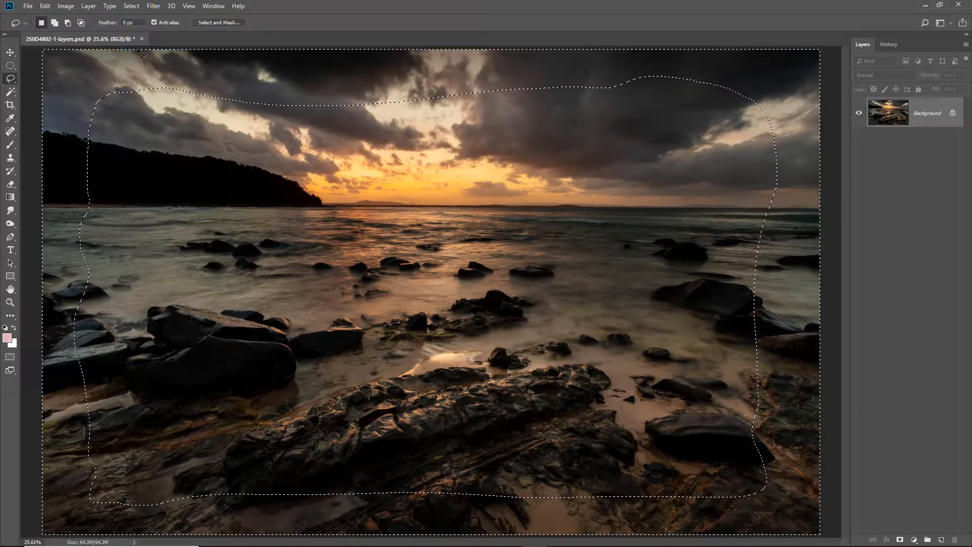
Step: Feather the border selection by 450 px in Select and Mask, output it as a selection, and hide its outline
left_click(219, 22)
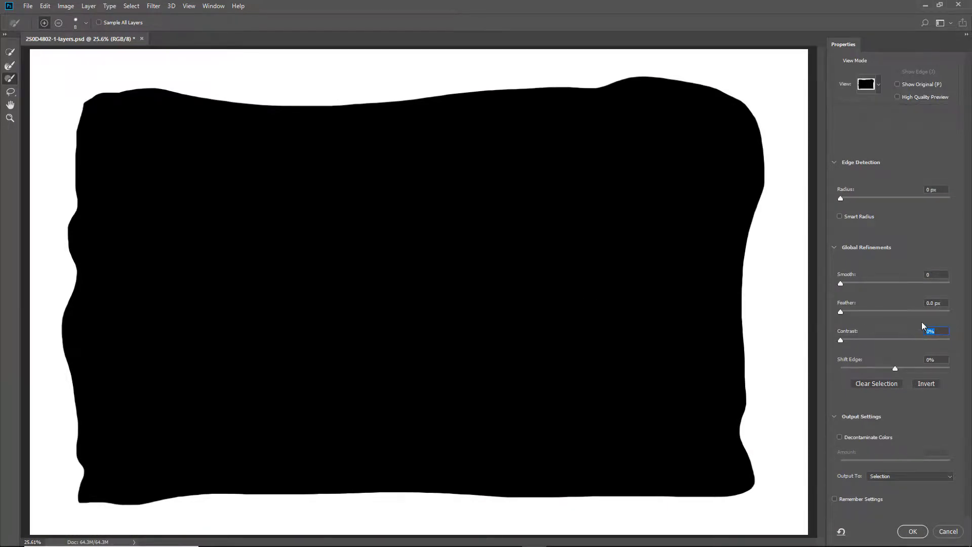
left_click(934, 303)
type("450")
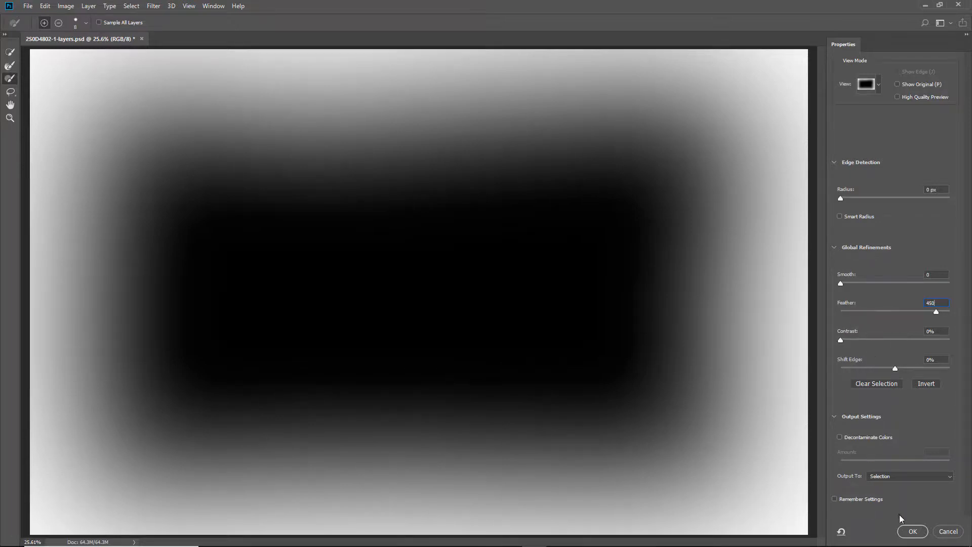
left_click(912, 531)
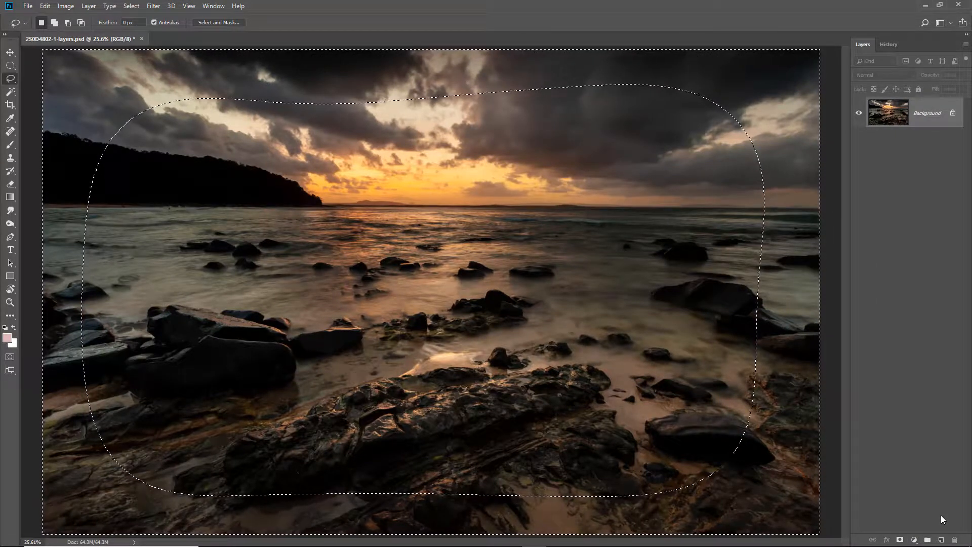
key("ctrl+d")
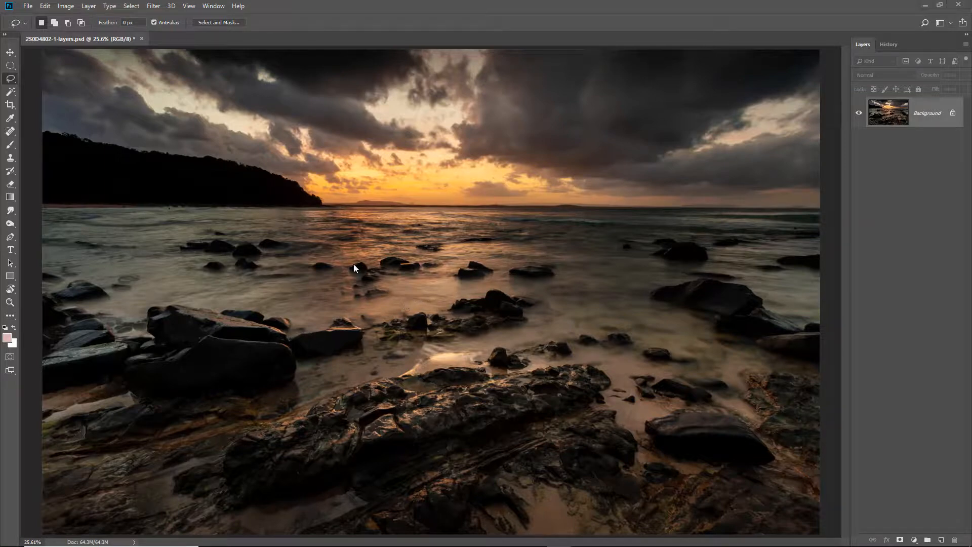
Step: Open a Levels adjustment for the picture's border, set the midtones to 0.79, and compare the preview on and off
left_click(66, 8)
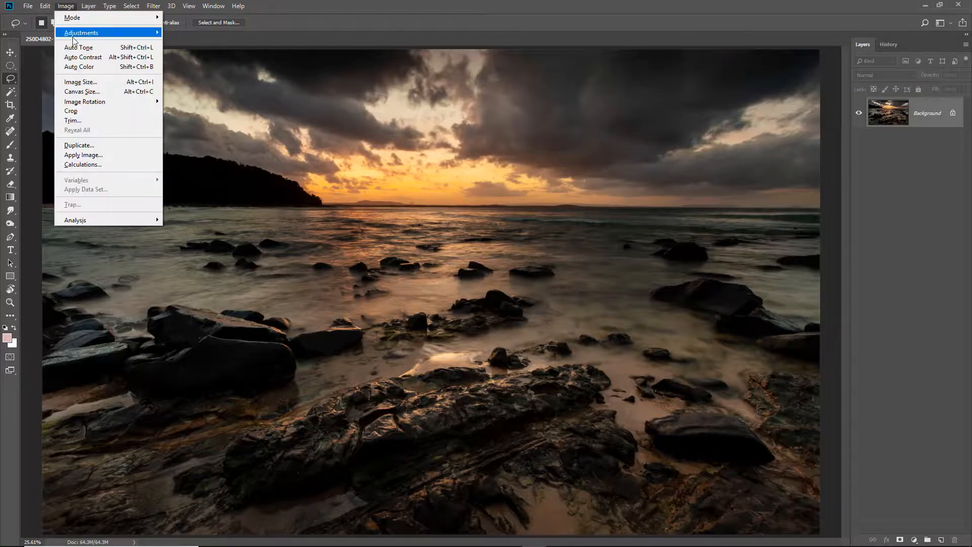
mouse_move(76, 34)
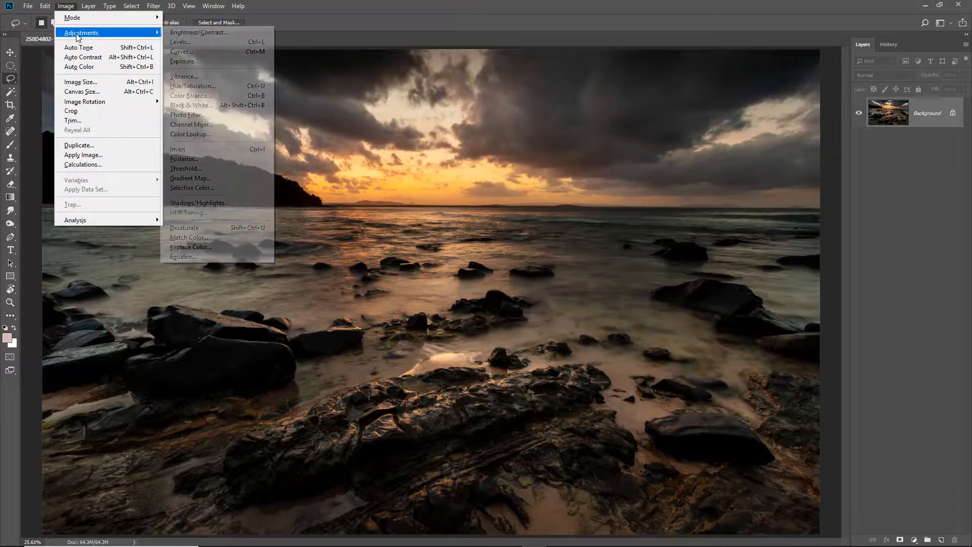
left_click(179, 46)
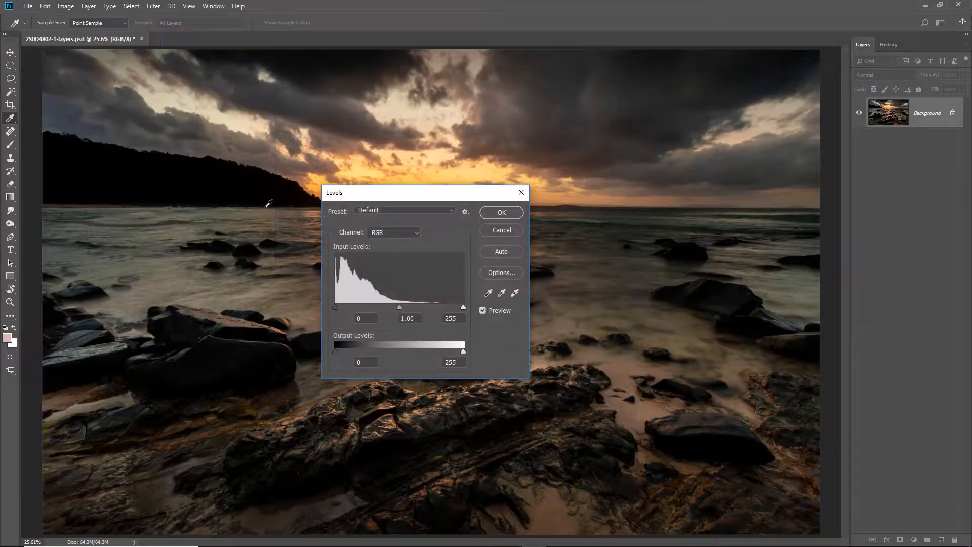
left_click_drag(442, 197, 463, 203)
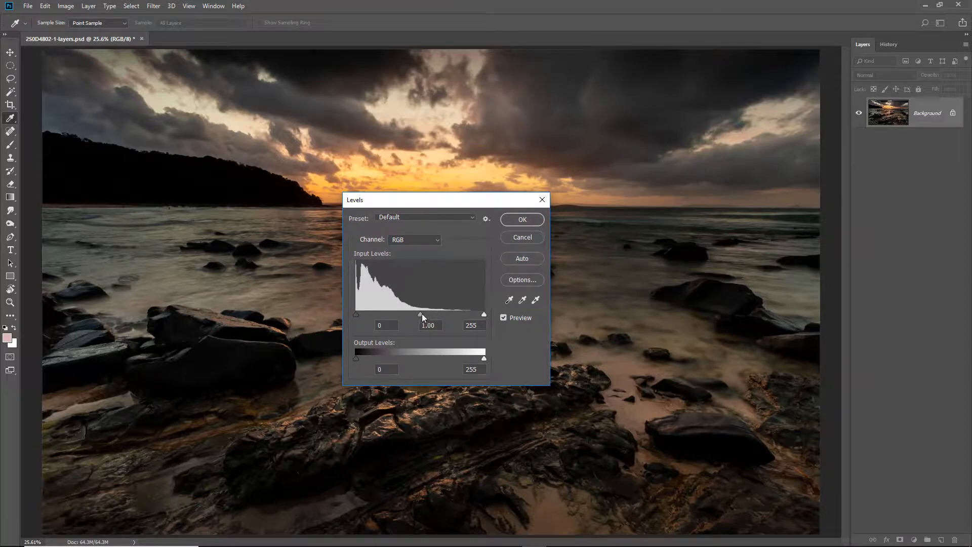
mouse_move(420, 317)
left_mouse_down()
mouse_move(481, 329)
mouse_move(401, 324)
mouse_move(430, 326)
left_mouse_up()
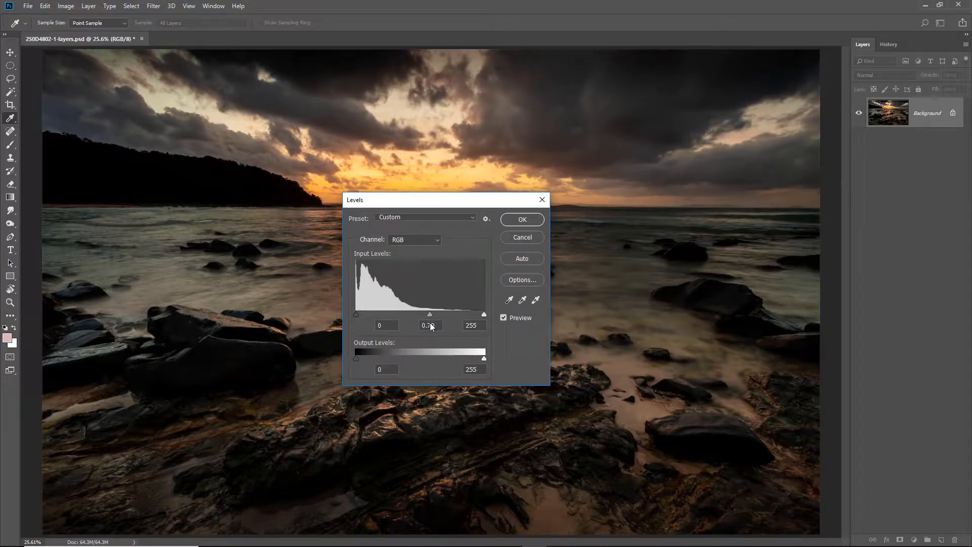
left_click(504, 319)
left_click(503, 318)
Step: Darken the border's midtones slightly further, compare the preview again, and apply the Levels adjustment
left_click_drag(430, 316, 435, 319)
left_click(504, 318)
left_click(504, 318)
left_click(522, 220)
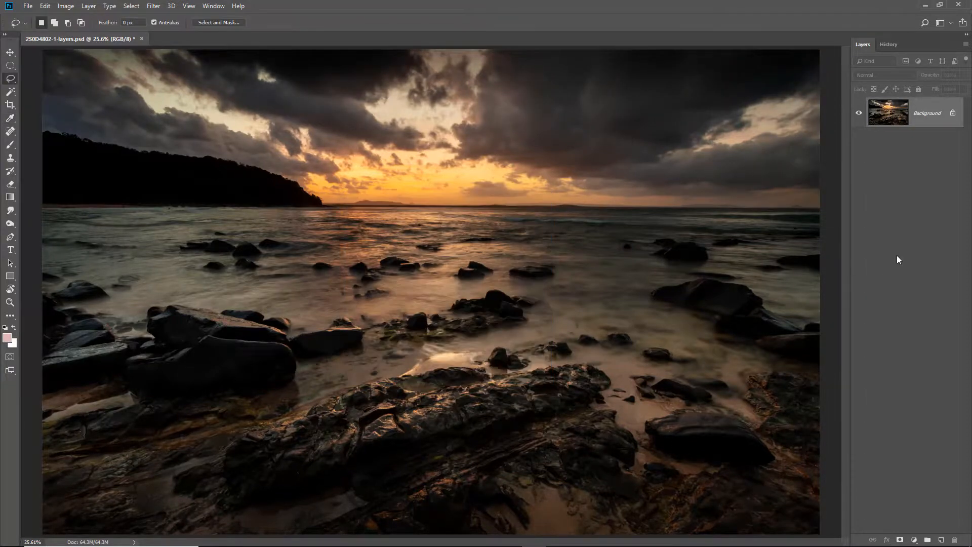